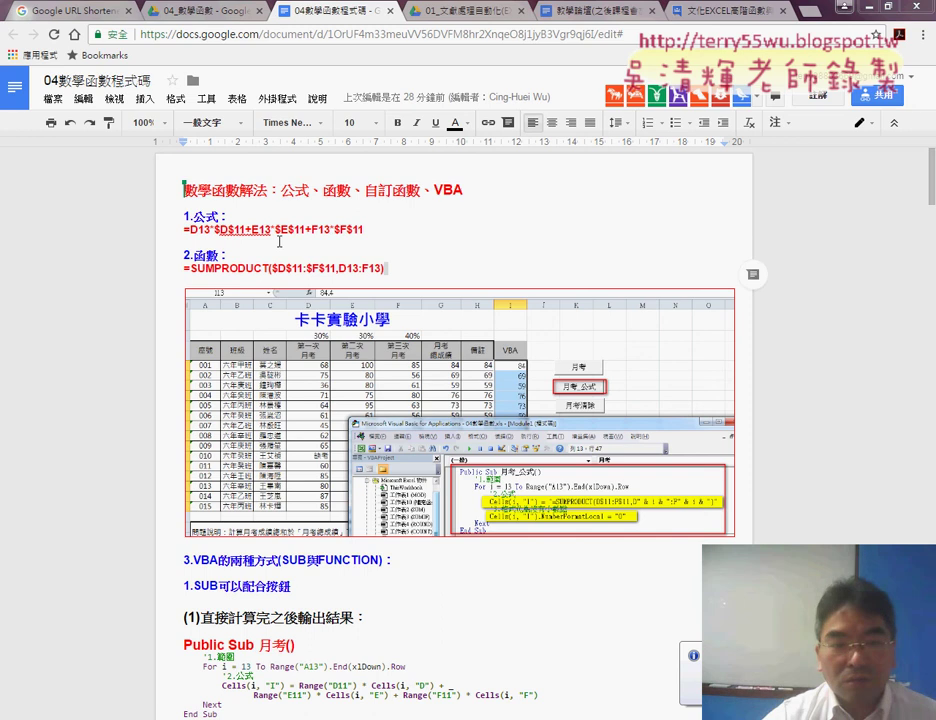
Review the SUMPRODUCT and weighted-sum formula lines in the Google Docs notes
drag(184, 268, 396, 273)
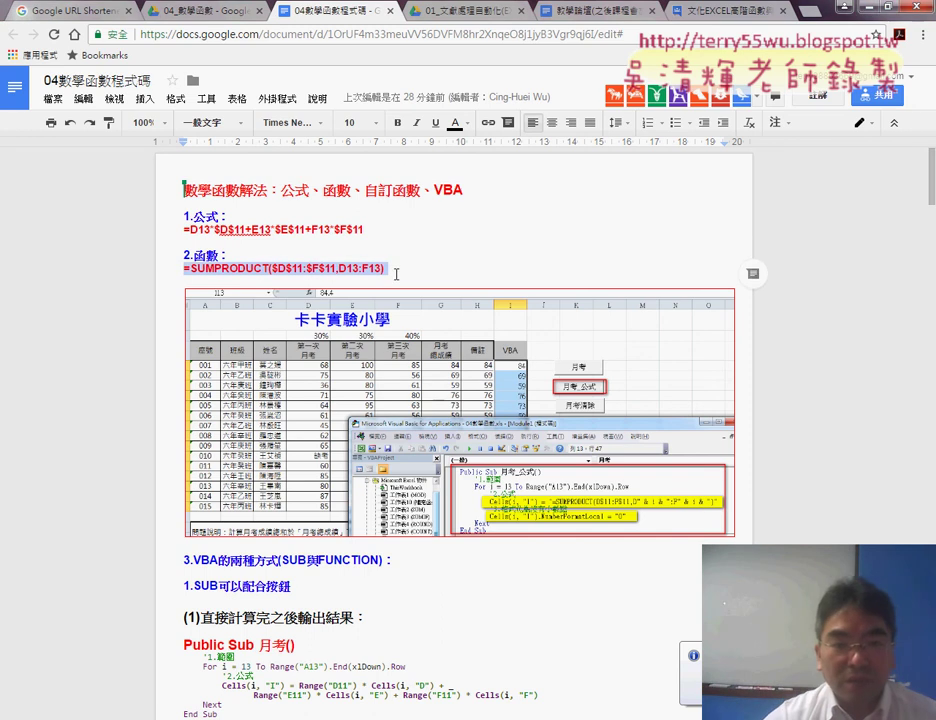
drag(184, 229, 365, 230)
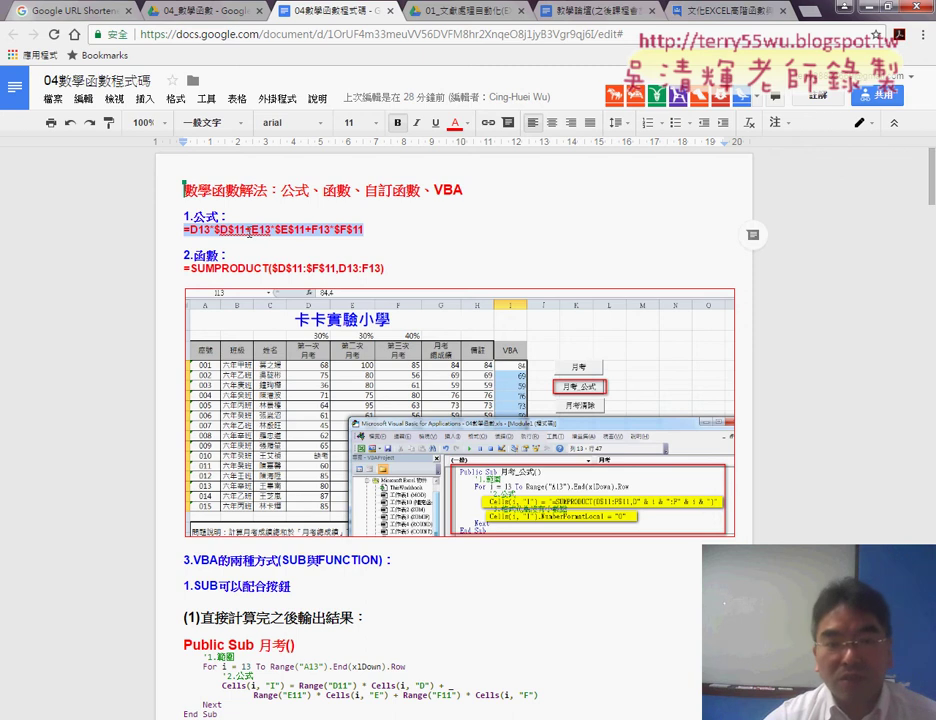
scroll(249, 231, down, 1)
scroll(249, 235, down, 3)
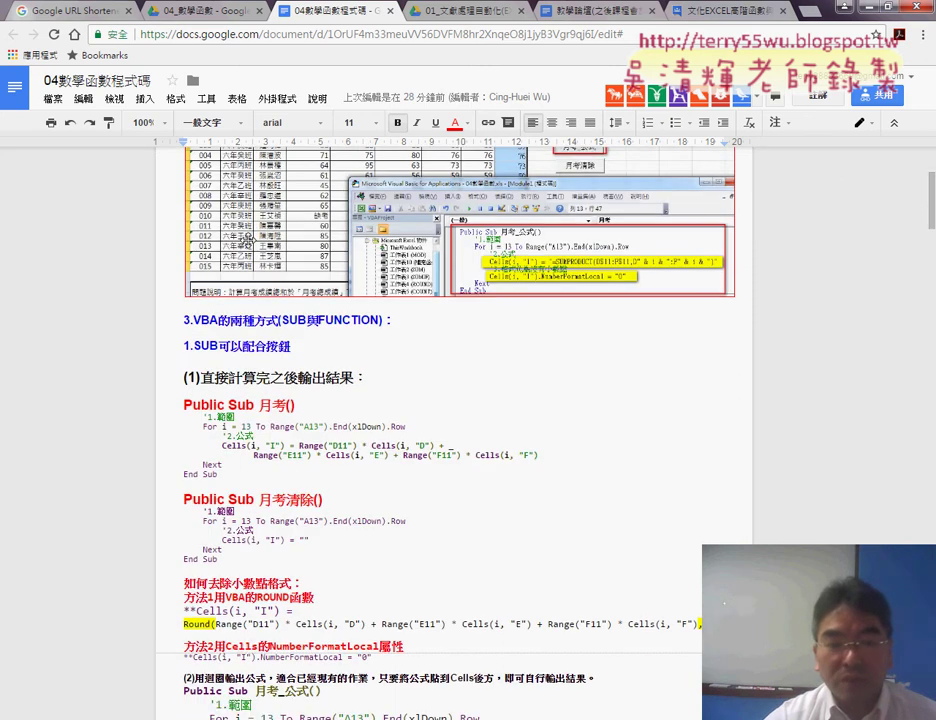
scroll(249, 241, up, 1)
scroll(249, 241, up, 2)
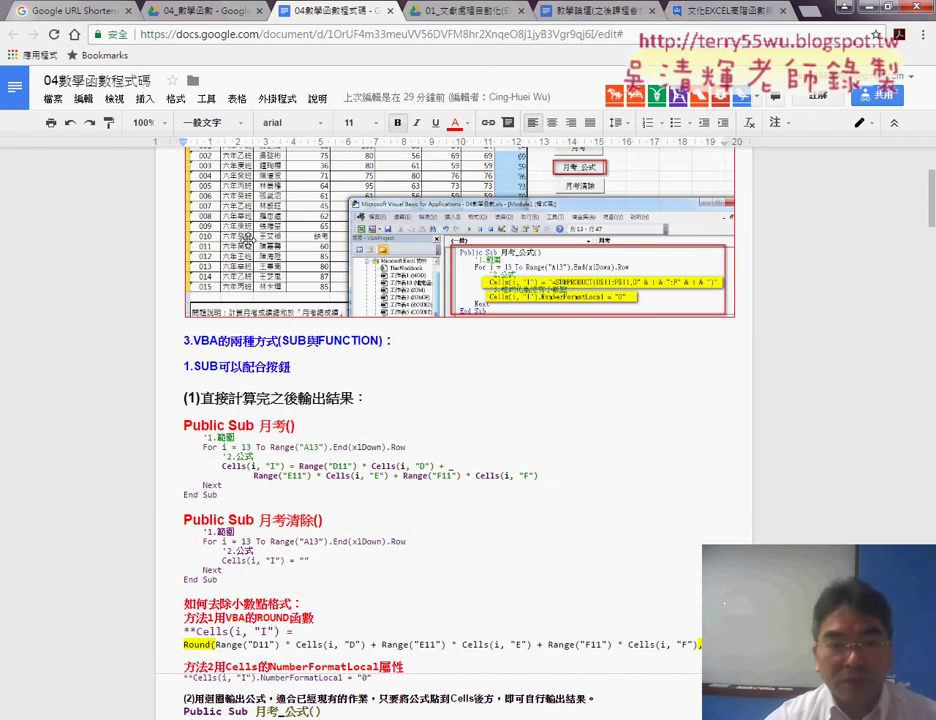
scroll(247, 241, down, 3)
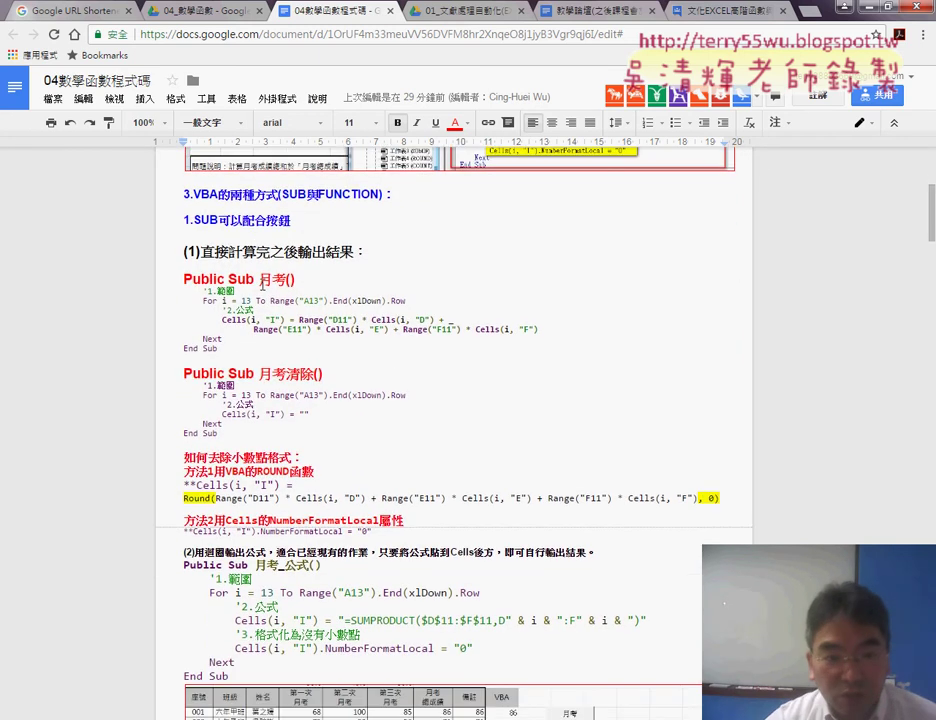
scroll(285, 382, up, 1)
scroll(285, 382, up, 3)
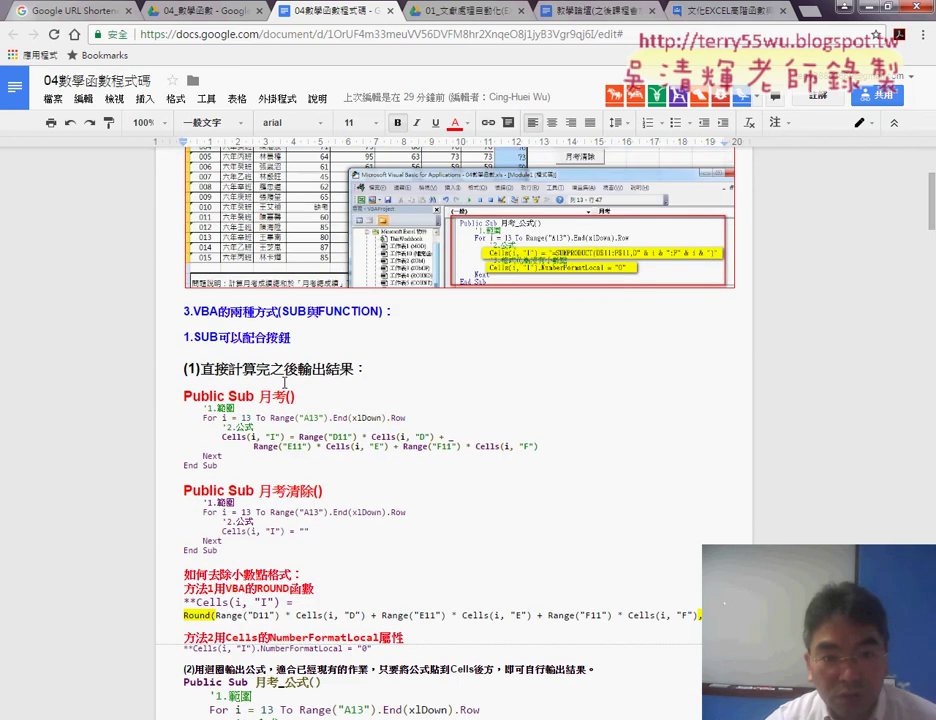
scroll(285, 382, down, 3)
scroll(285, 378, down, 1)
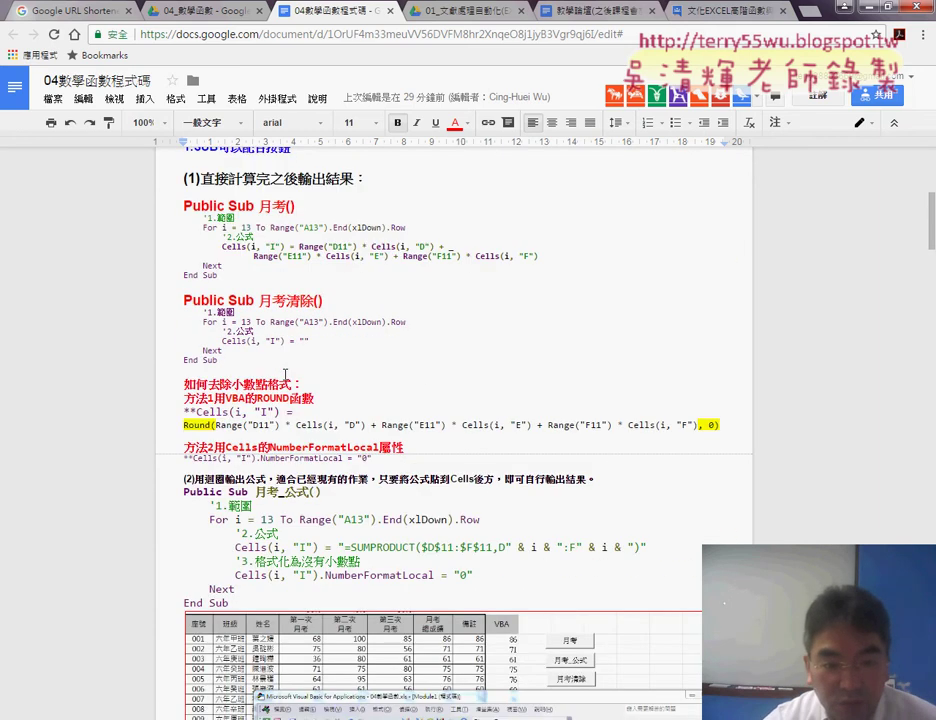
scroll(285, 375, down, 1)
Select the 月考_公式 code block in the notes, then bring the VBA editor forward
drag(241, 456, 177, 345)
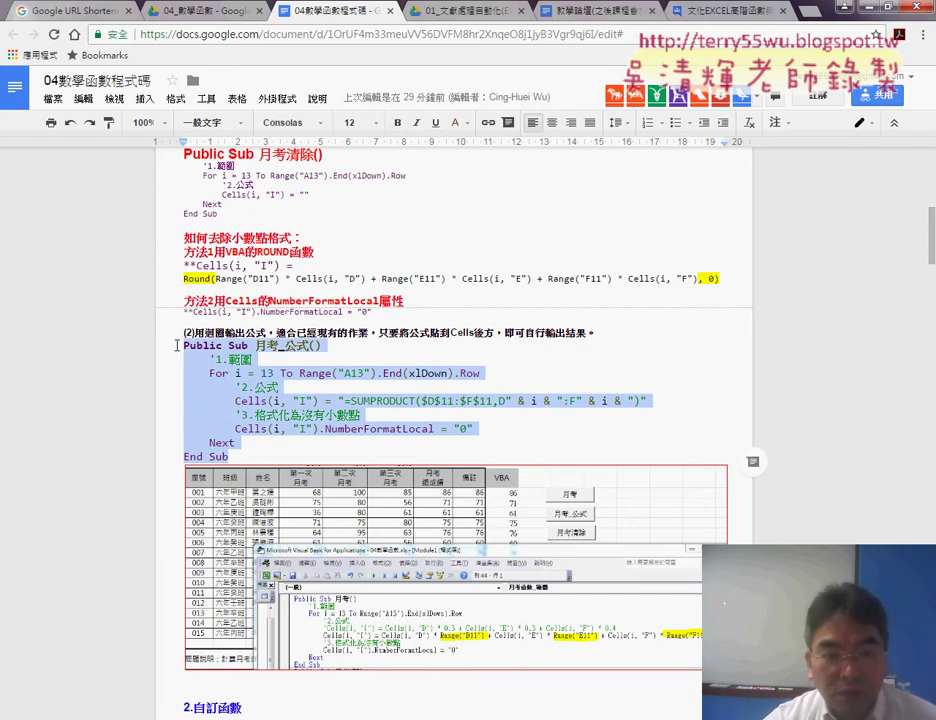
scroll(177, 345, up, 1)
scroll(177, 345, up, 2)
click(268, 327)
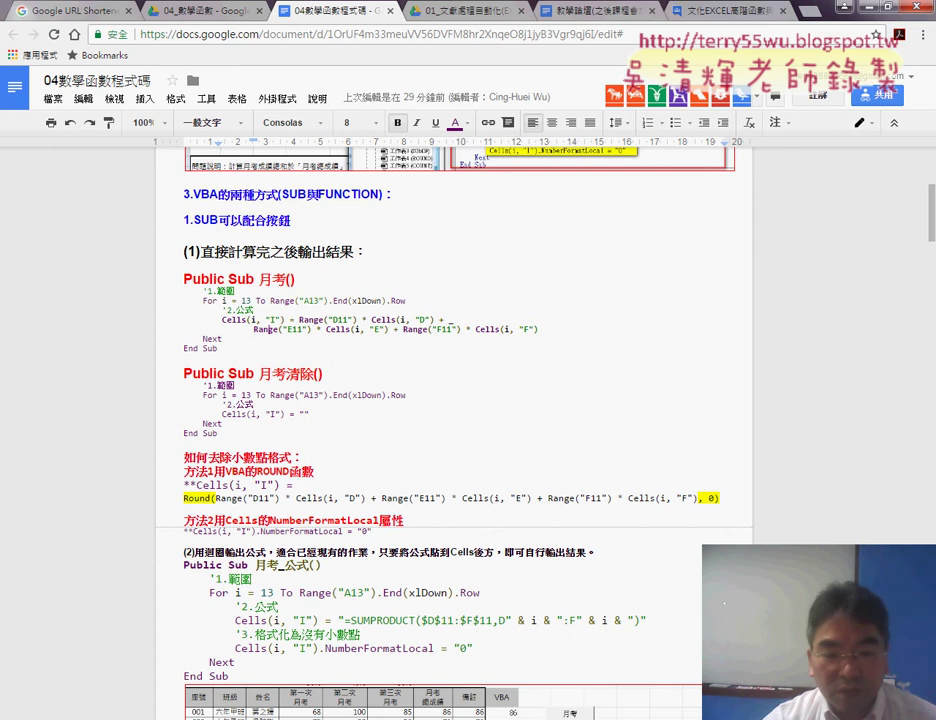
click(325, 700)
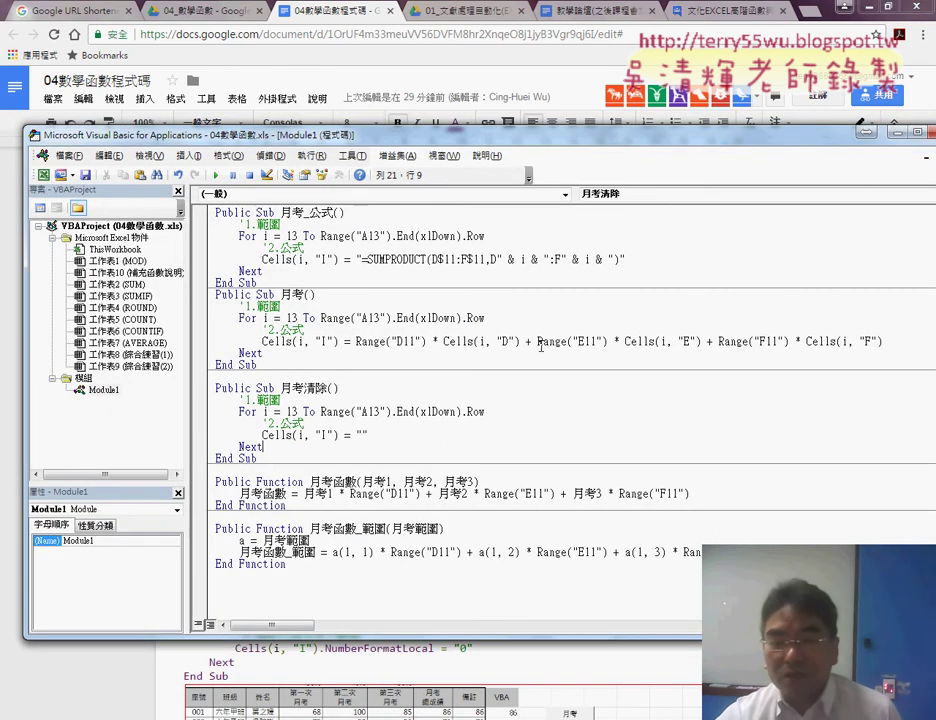
Narrow and reposition the VBA window, then break Sub 月考's formula line before Range("E11")
drag(27, 229, 92, 229)
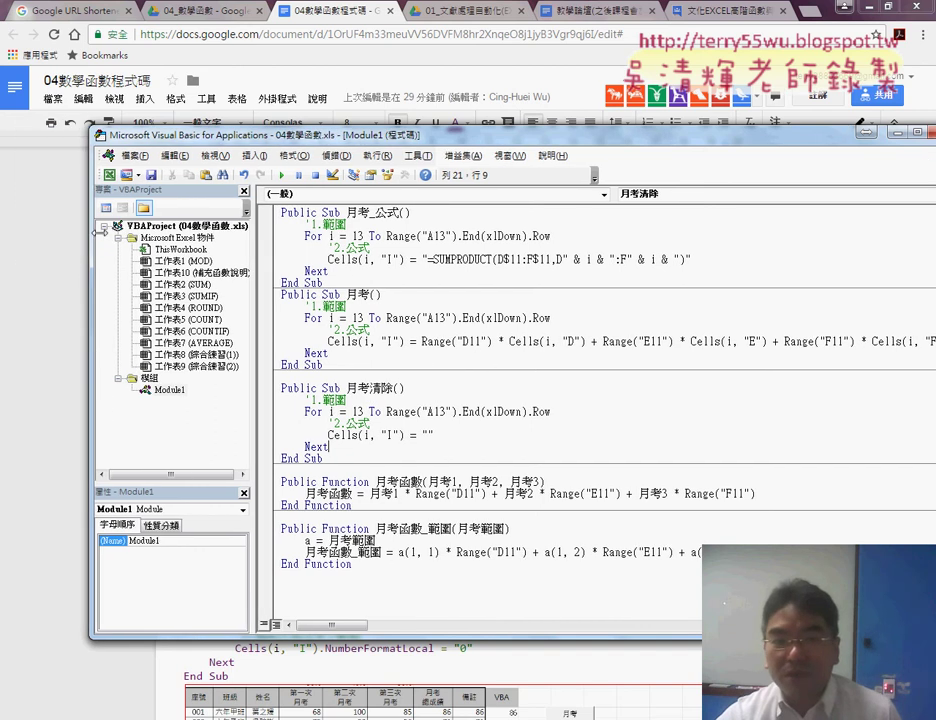
drag(400, 134, 345, 136)
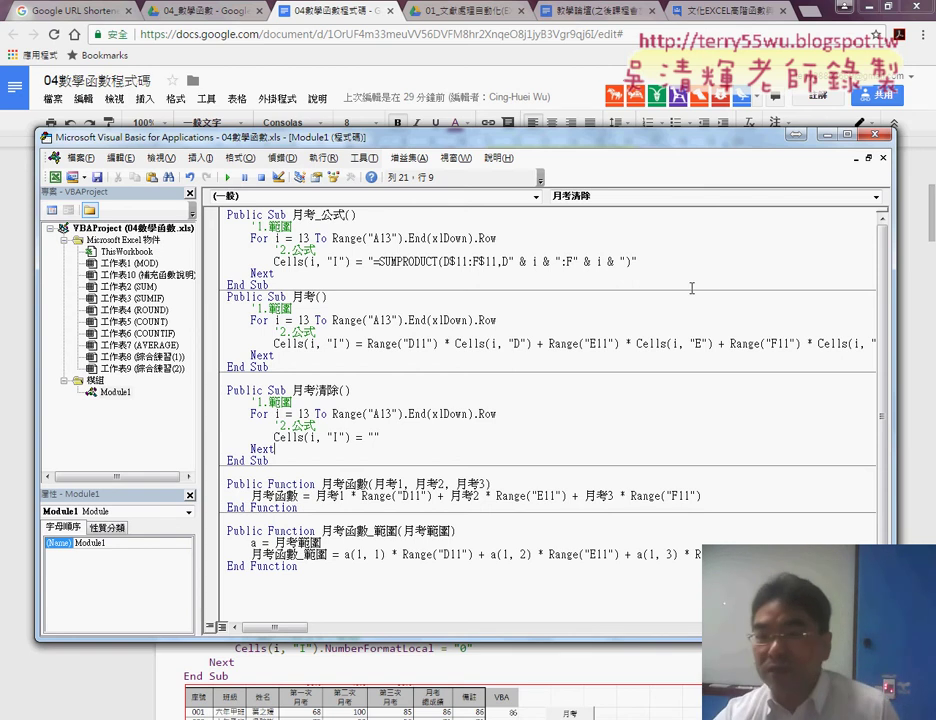
mouse_move(280, 627)
mouse_down()
mouse_move(300, 637)
mouse_move(270, 637)
mouse_up()
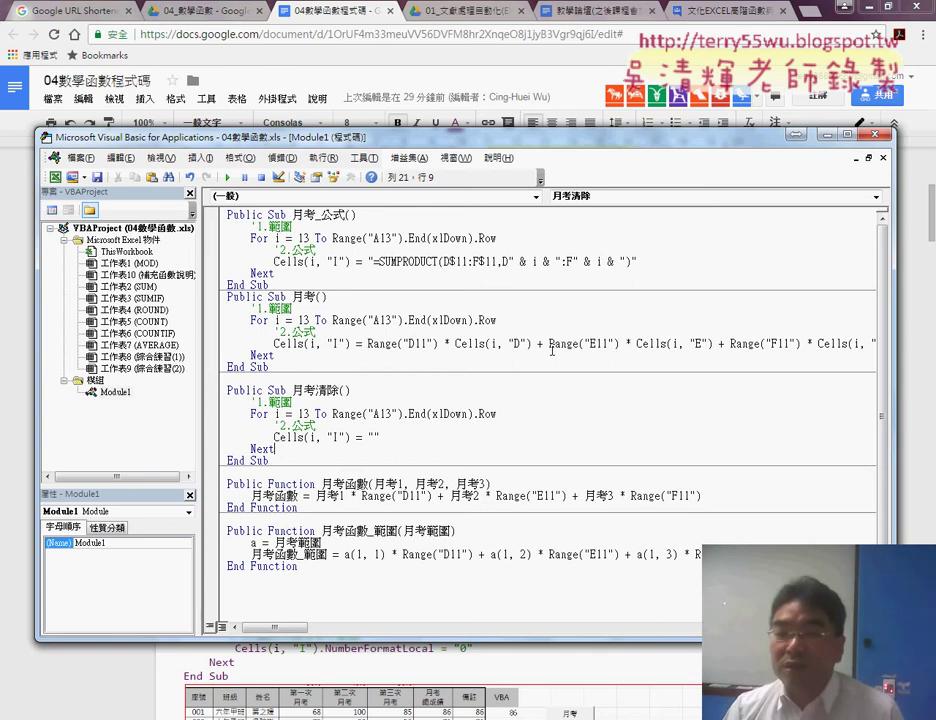
click(553, 346)
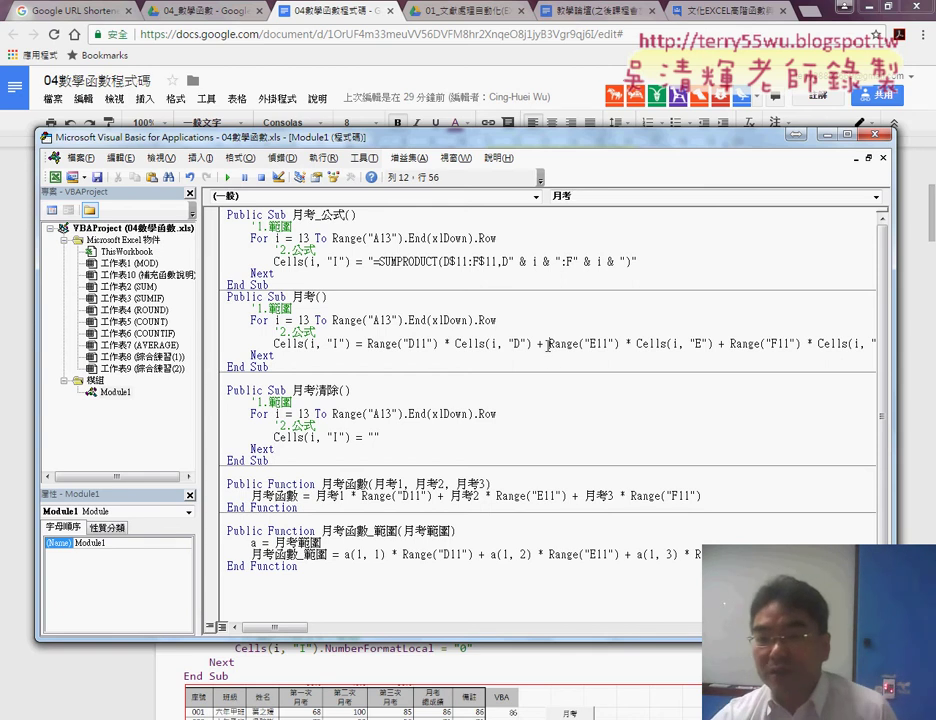
key(Return)
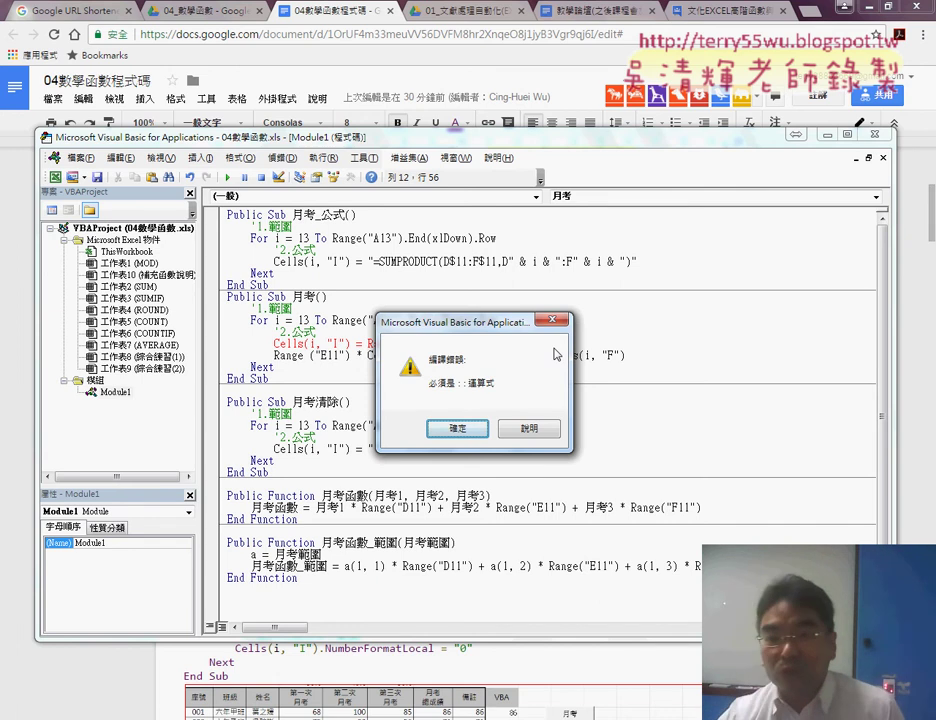
Dismiss the error, rejoin the line, and continue it with ' _' after the + before Range("E11")
click(457, 428)
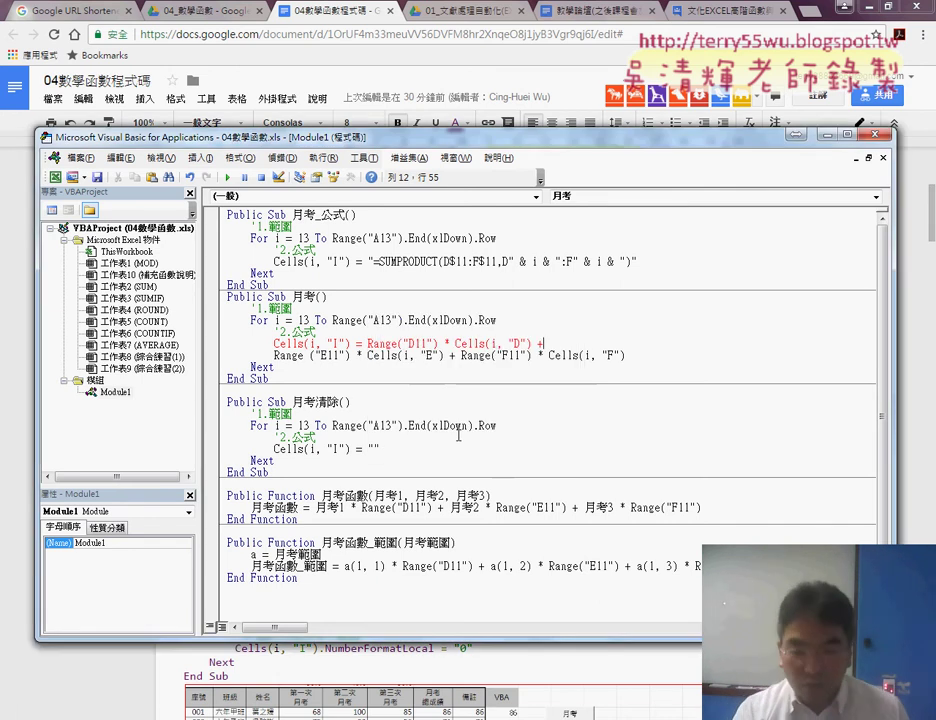
key(Delete)
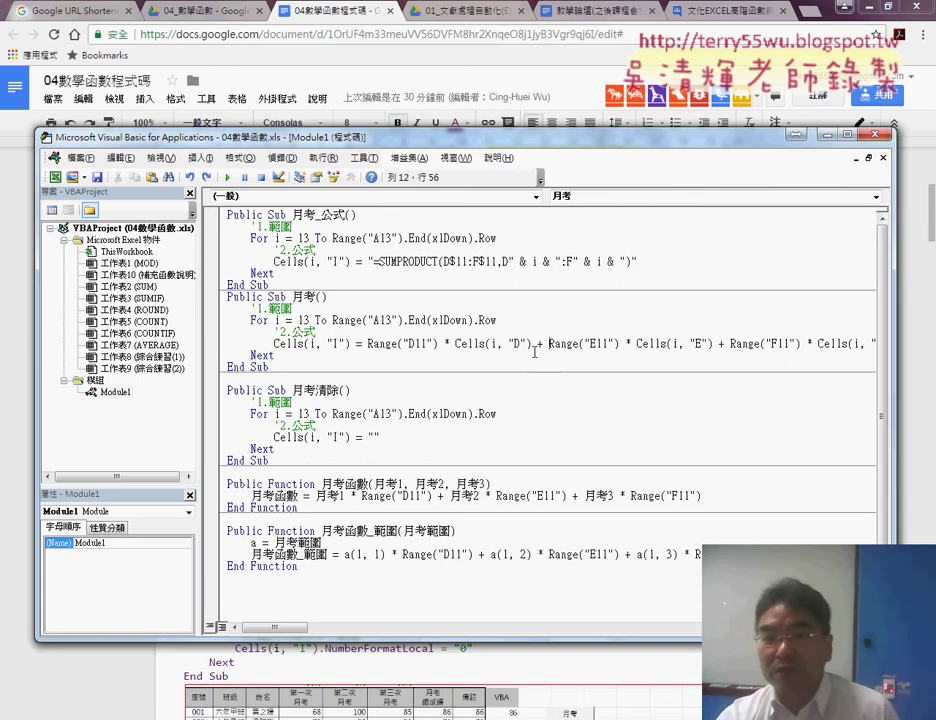
key(Left)
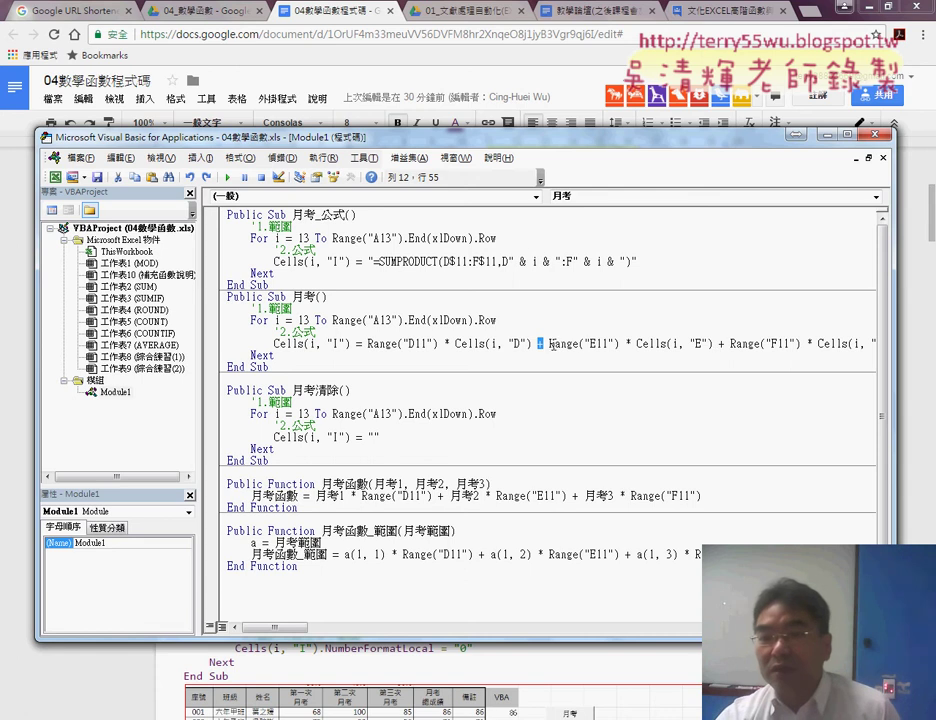
click(542, 345)
drag(542, 345, 552, 345)
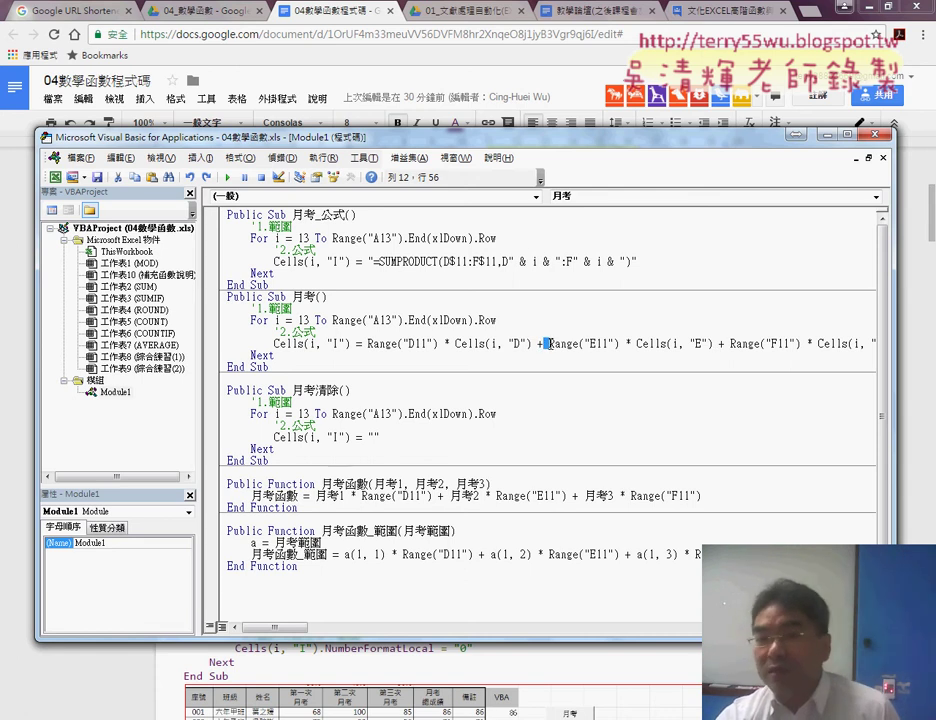
click(628, 345)
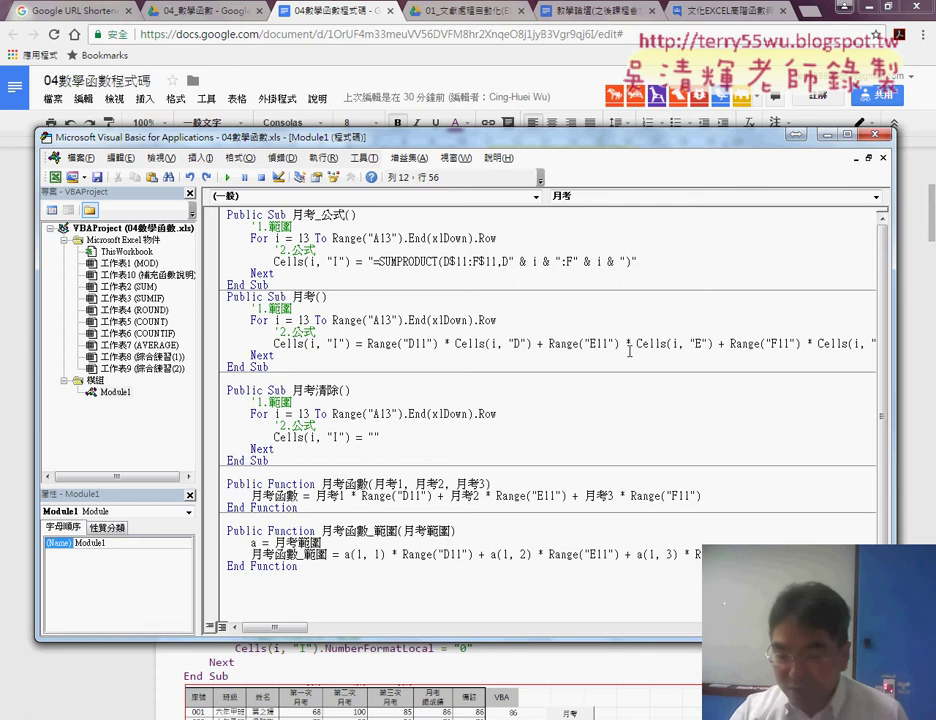
text(_)
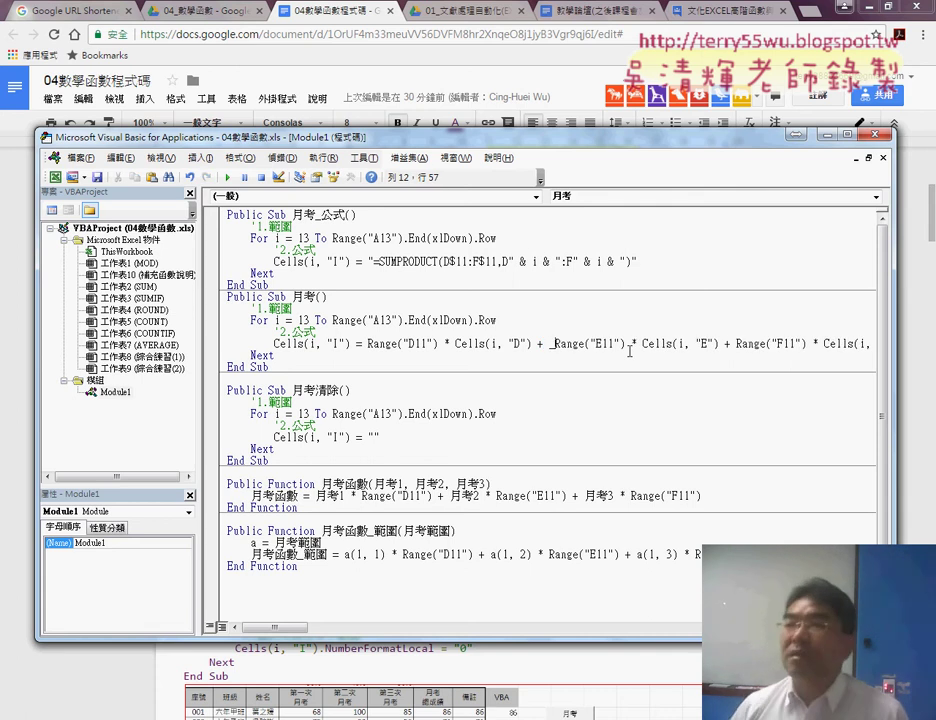
key(Return)
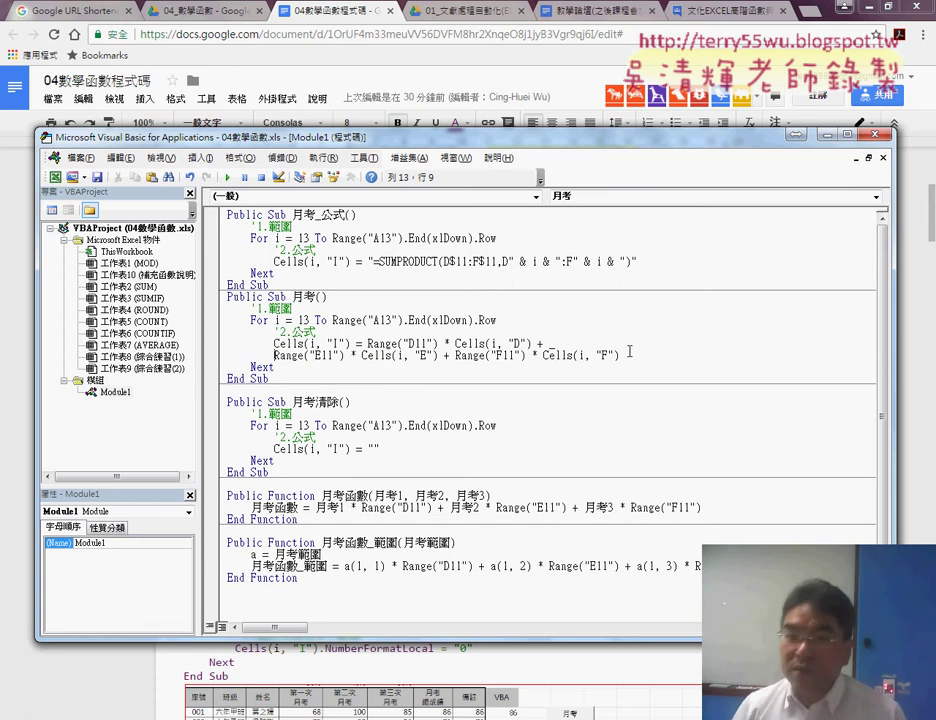
click(620, 460)
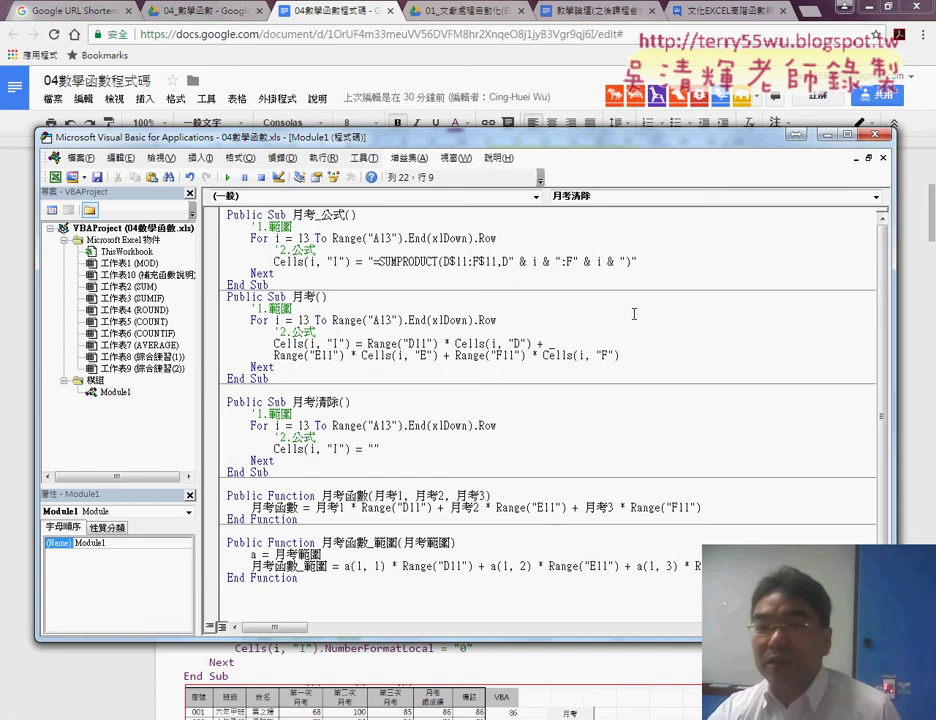
Rejoin the formula's continuation line, strip extra spaces, and resplit it with ' _' after the +
click(550, 343)
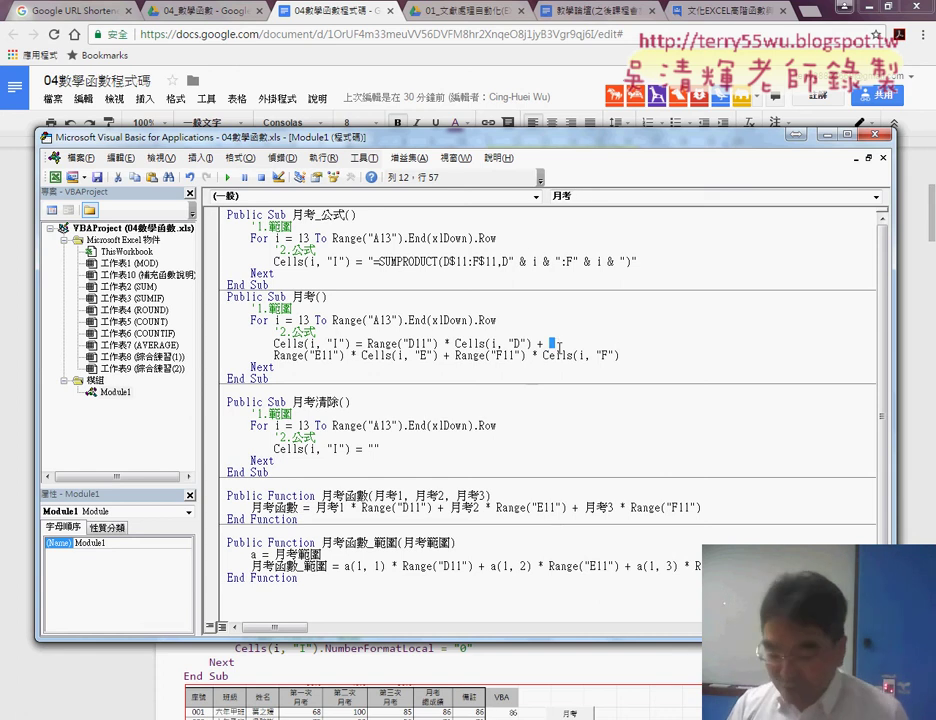
key(Delete)
key(Delete)
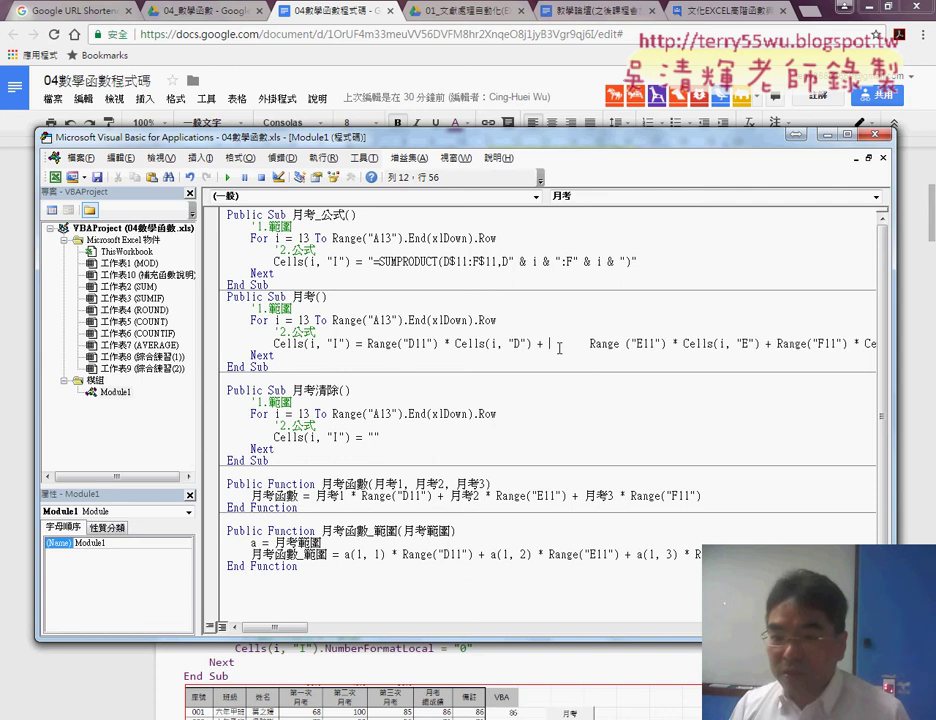
key(Delete)
key(Delete)
key(Delete)
key(Delete)
key(Delete)
key(Delete)
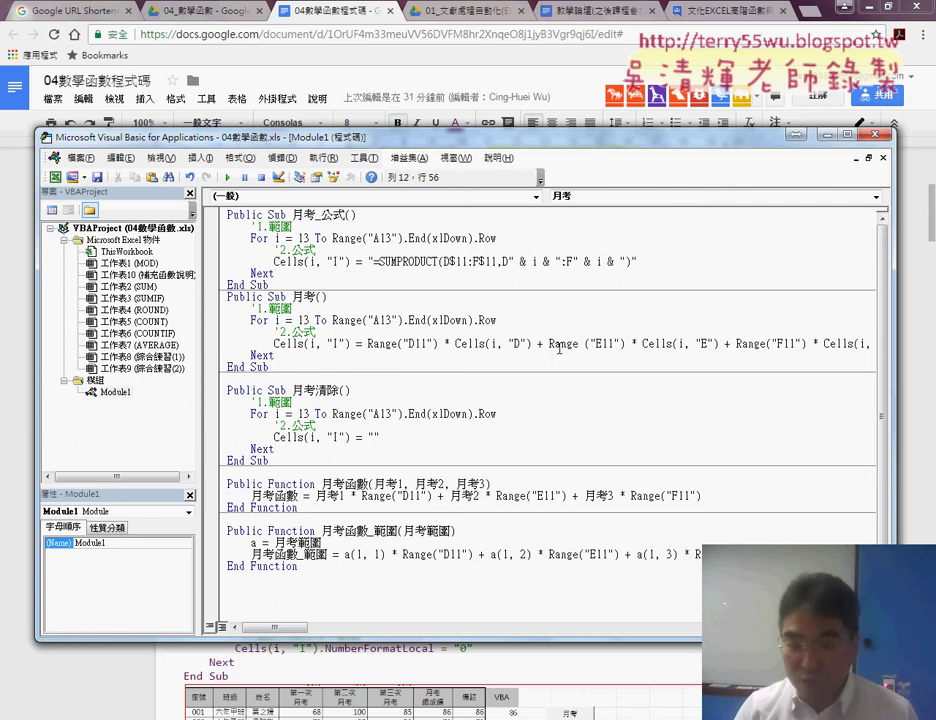
text(_)
key(Return)
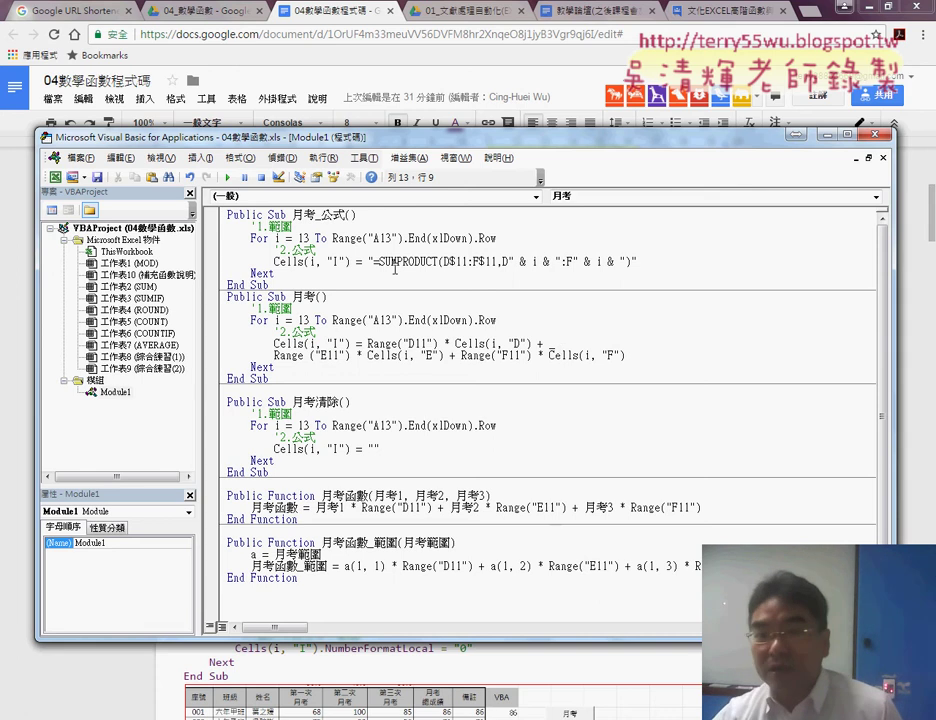
Select the For and Cells line indentation and the 1.範圍 comment in Module1's macros
drag(252, 240, 216, 246)
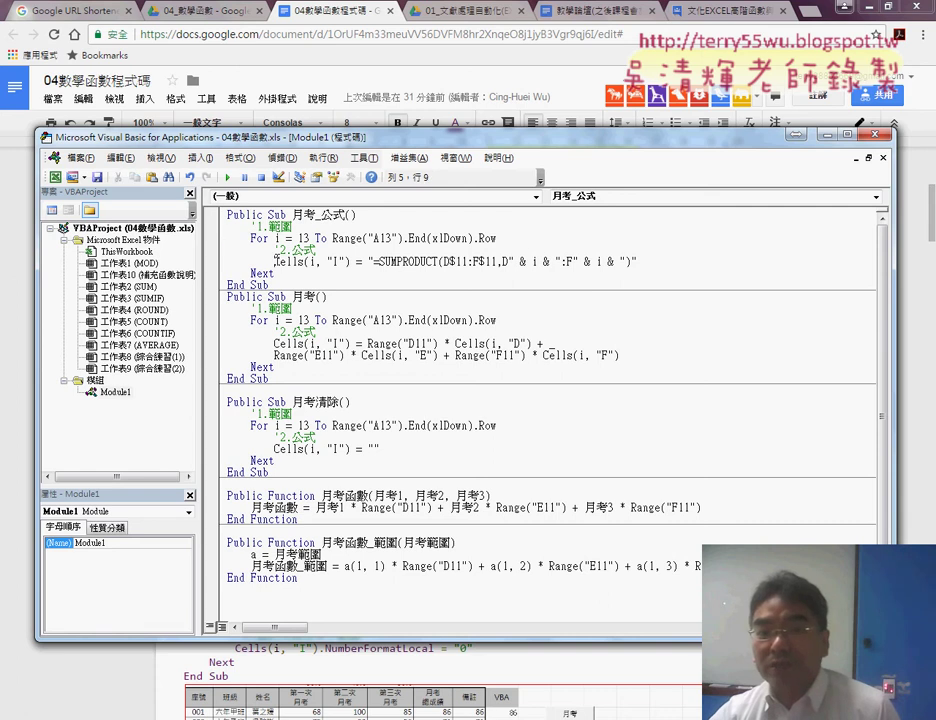
drag(273, 261, 250, 262)
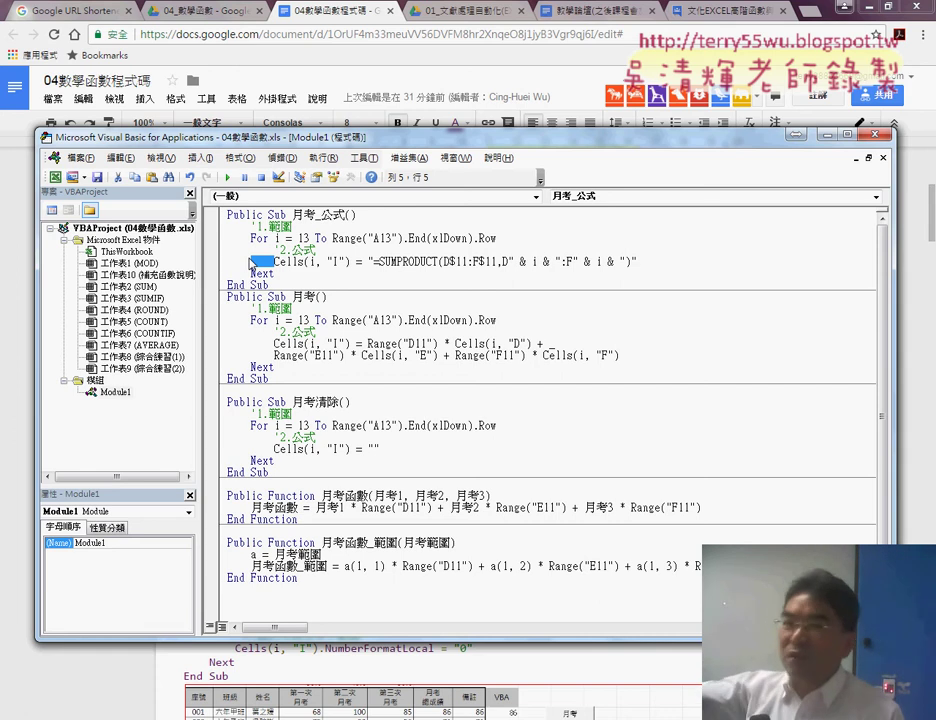
click(263, 239)
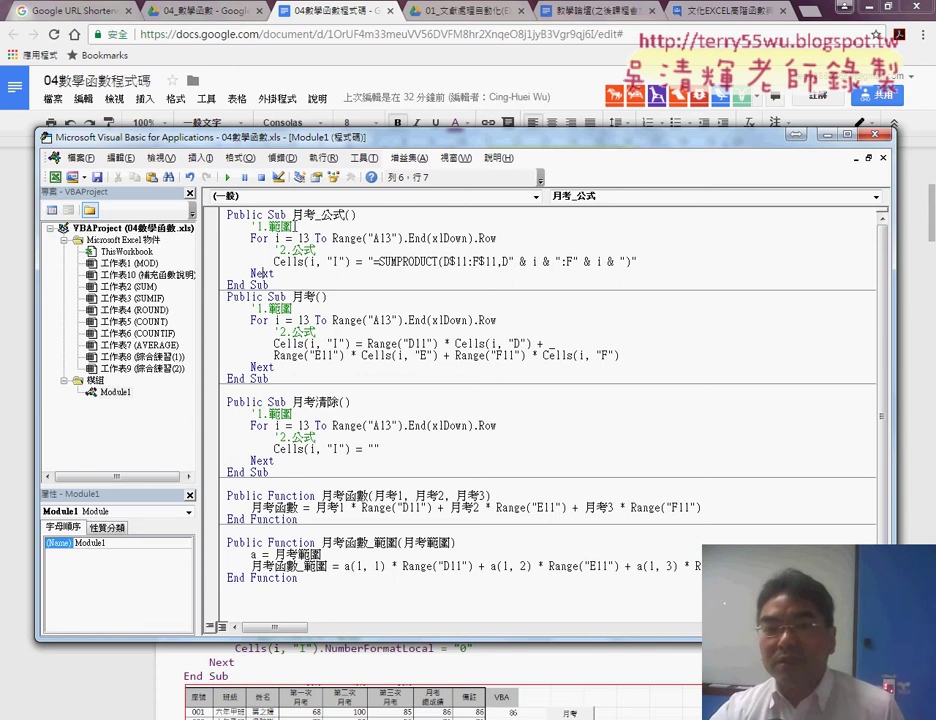
drag(293, 227, 251, 227)
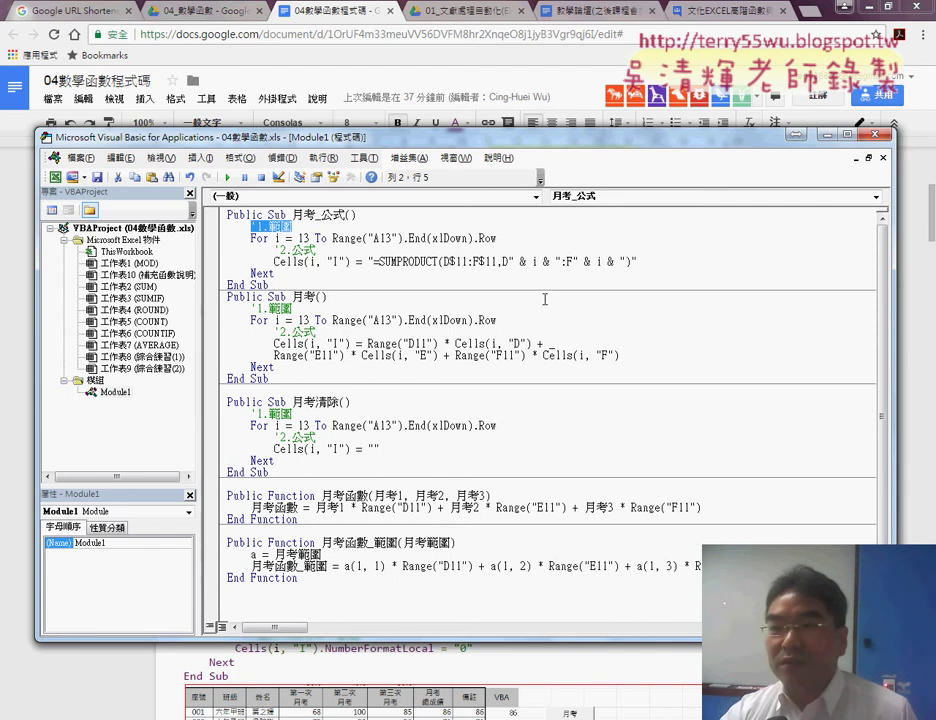
Minimize the browser and VBA editor, restore Excel, and run the fill and clear macros
click(624, 30)
click(855, 6)
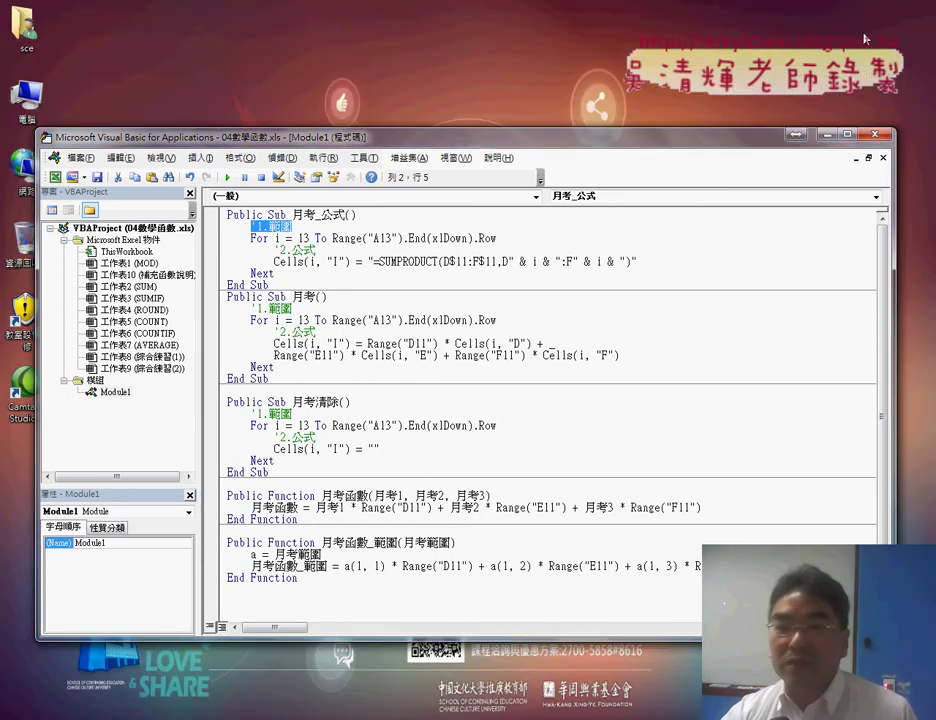
click(826, 134)
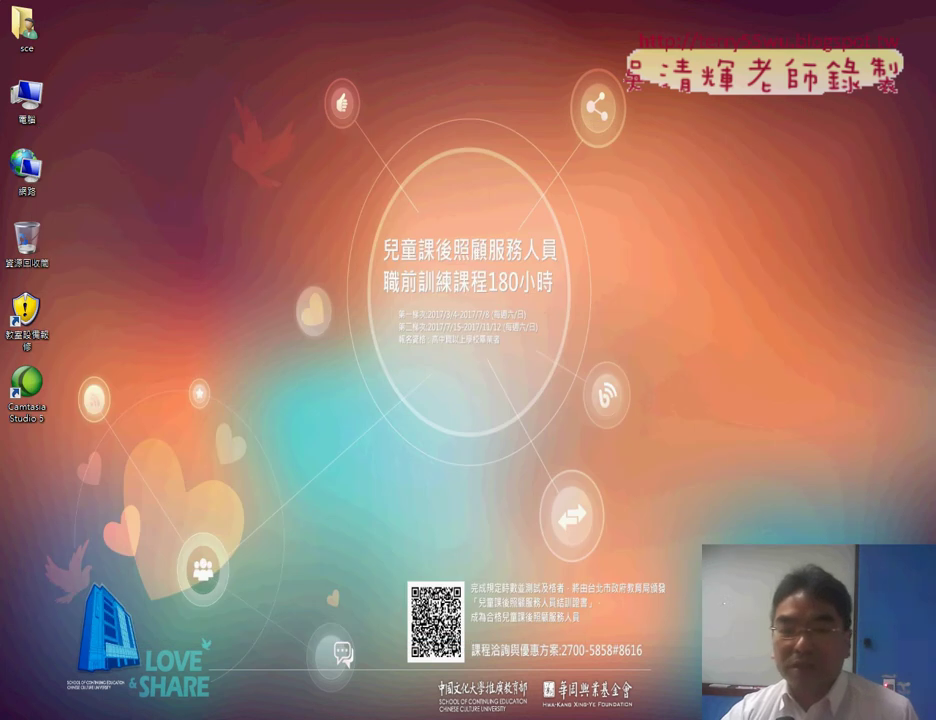
click(211, 664)
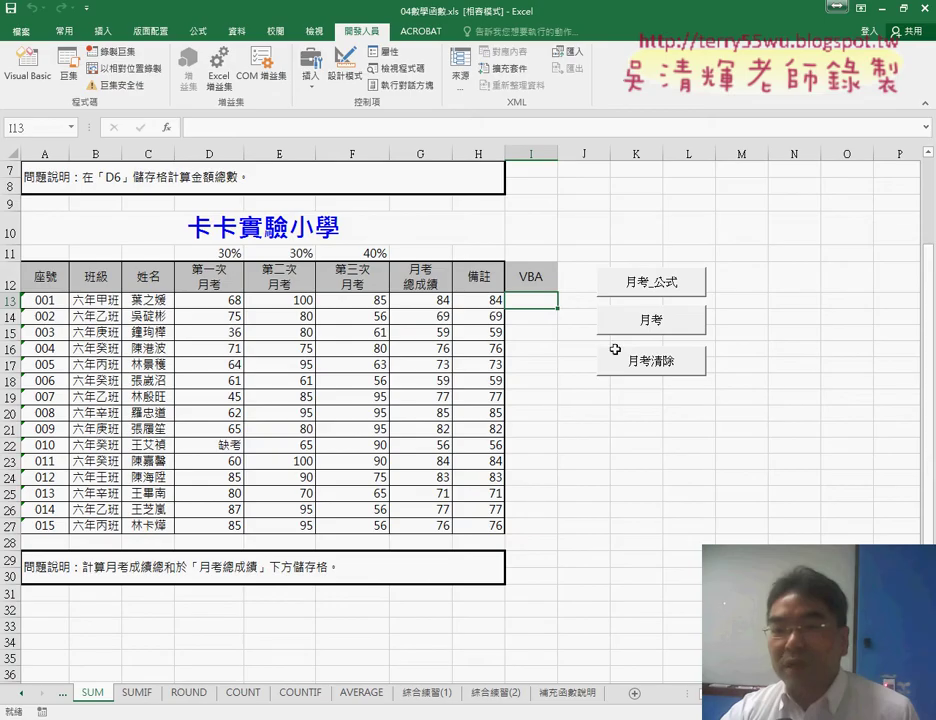
click(652, 290)
click(662, 370)
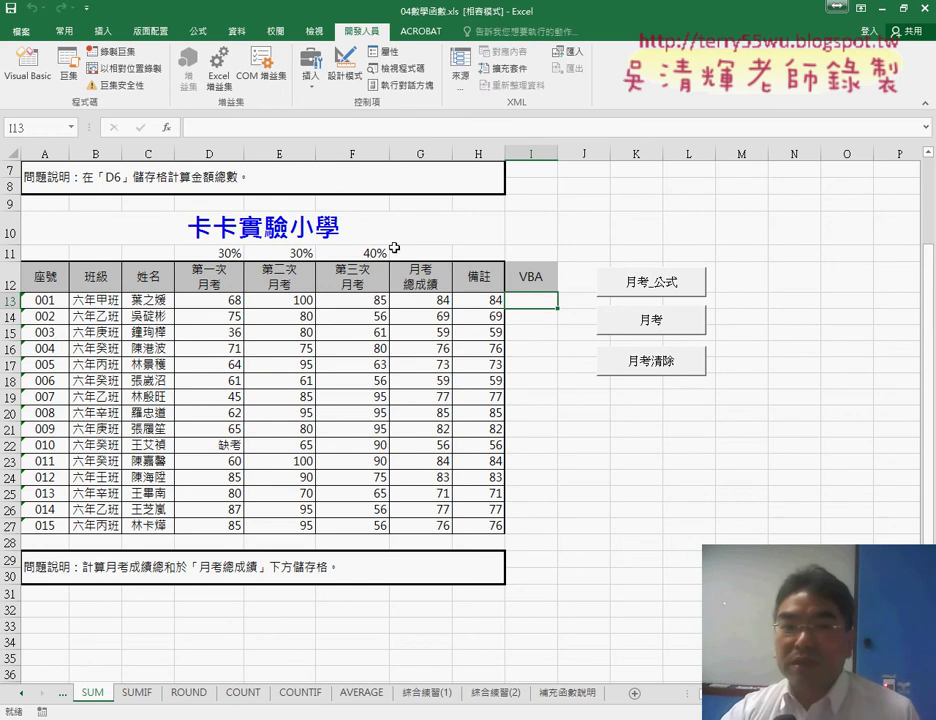
Insert the user-defined =月考函數(D13,E13,F13) into I13 via Insert Function
click(169, 127)
mouse_move(502, 365)
mouse_down()
mouse_move(600, 247)
mouse_move(663, 149)
mouse_up()
click(645, 226)
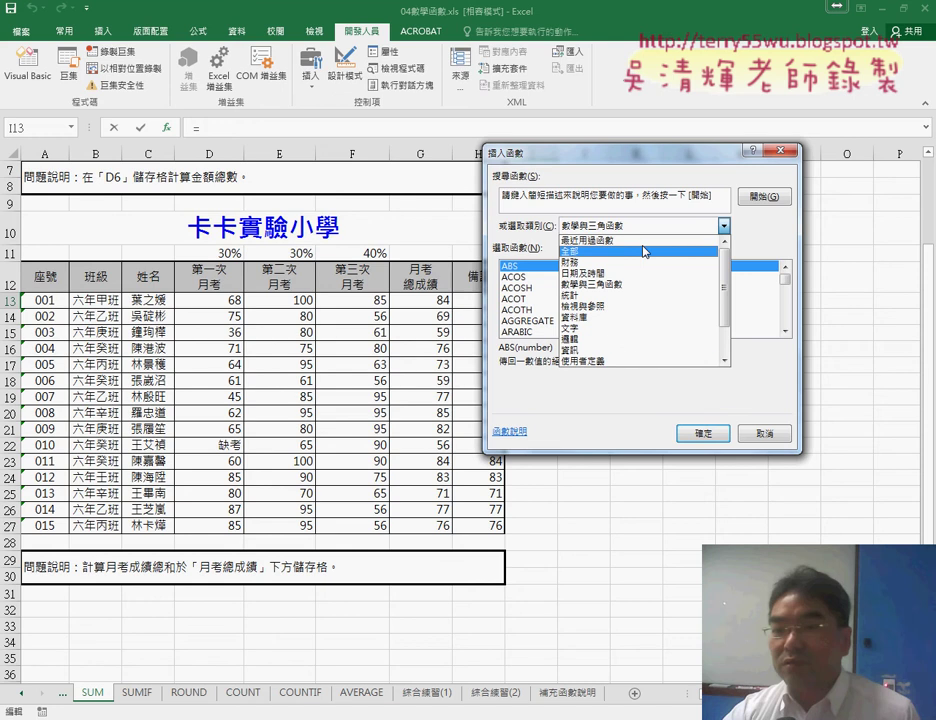
click(610, 364)
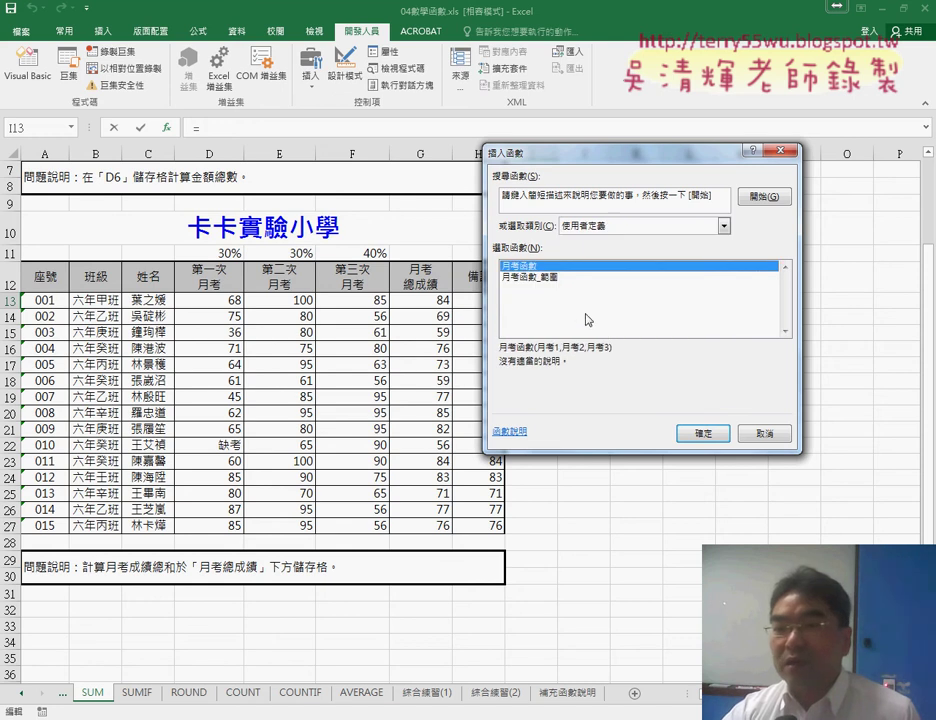
click(700, 436)
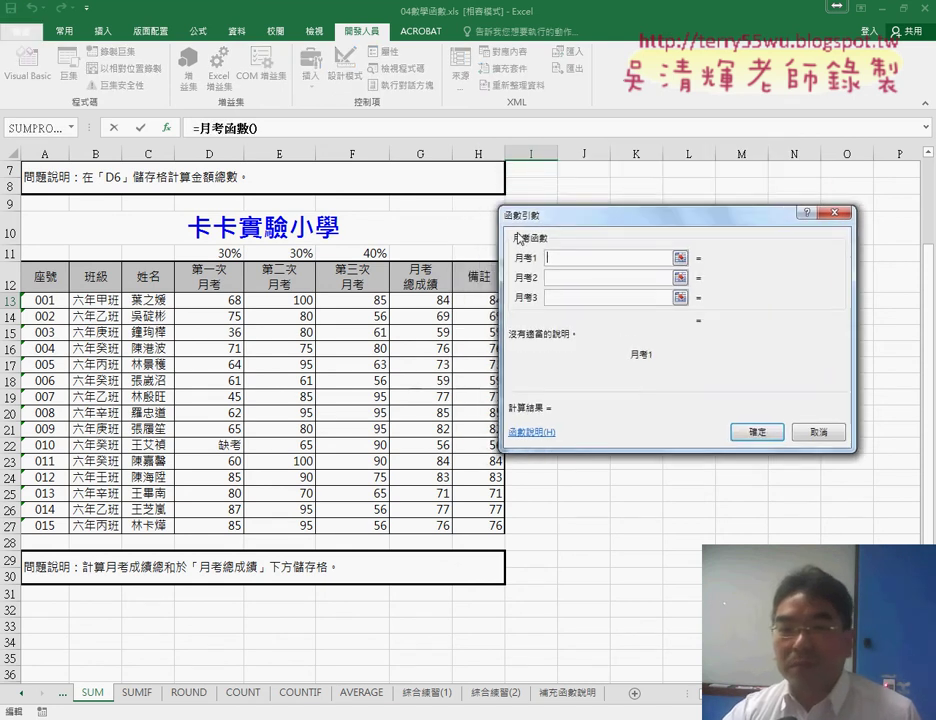
click(222, 299)
click(604, 277)
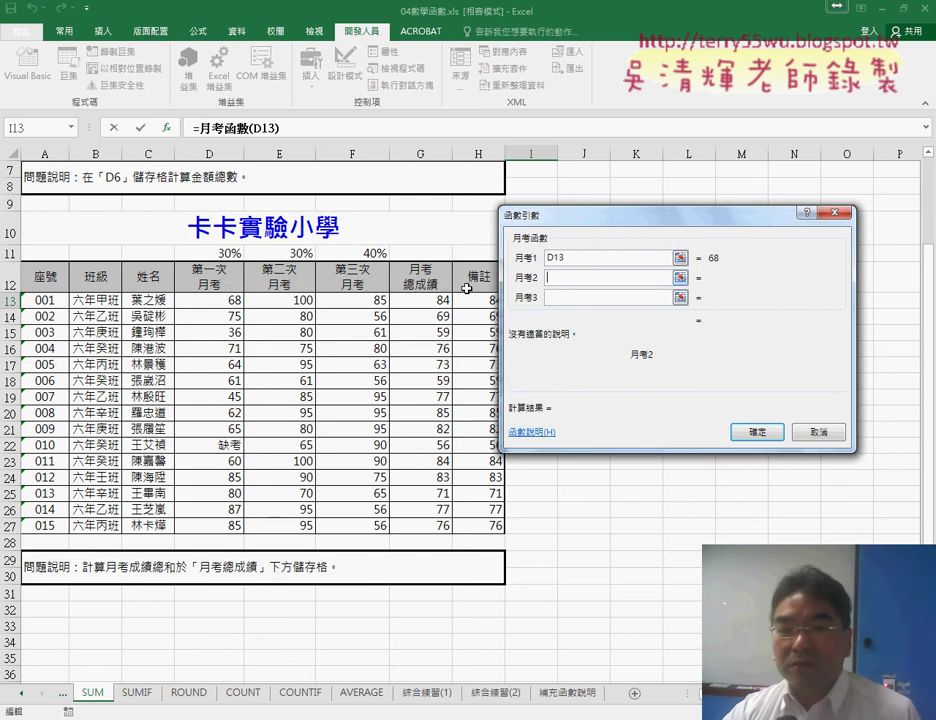
click(304, 300)
click(558, 298)
click(355, 298)
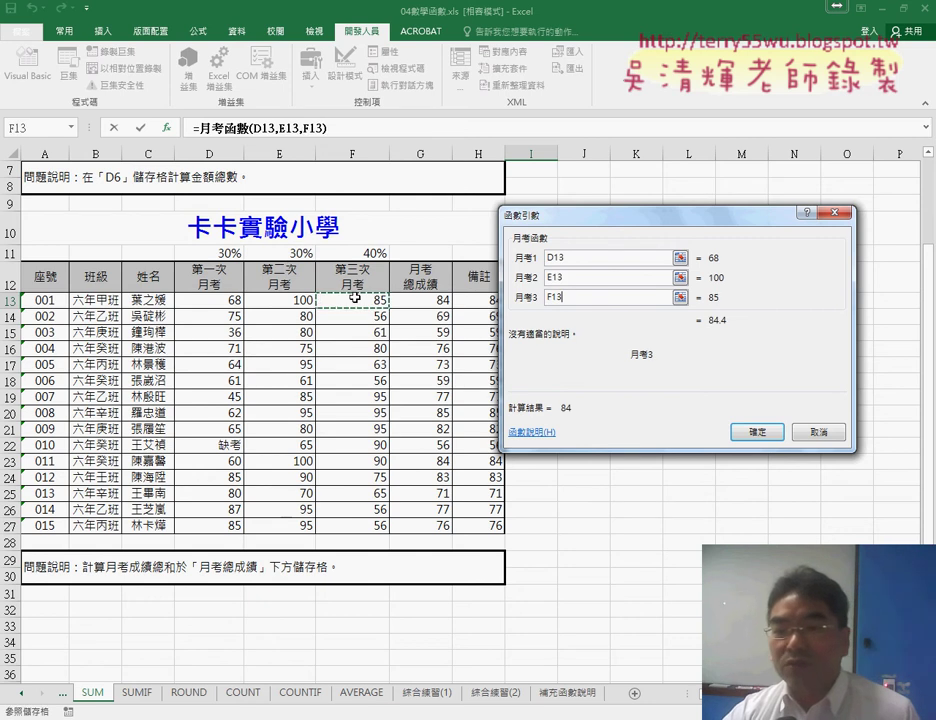
drag(697, 229, 743, 233)
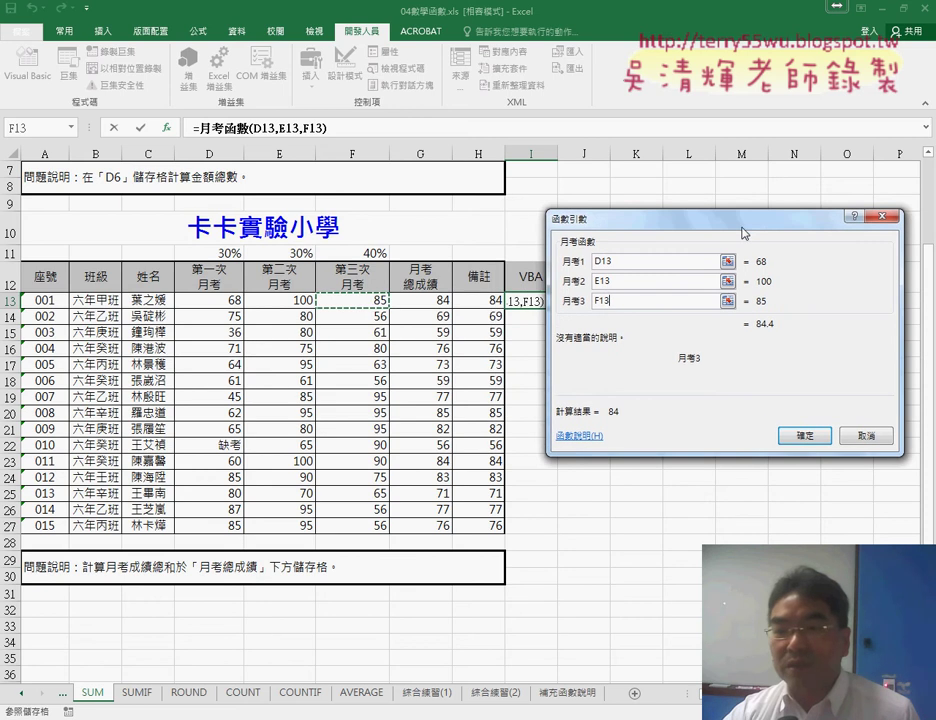
click(810, 437)
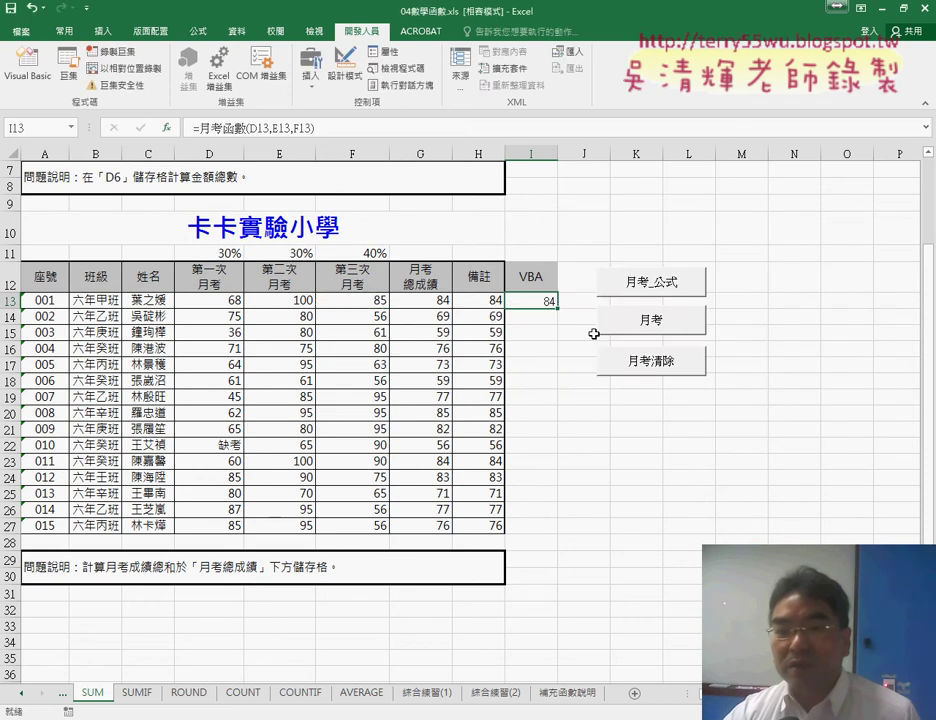
Fill the formula down to I27, then clear I13:I27 again
double_click(557, 308)
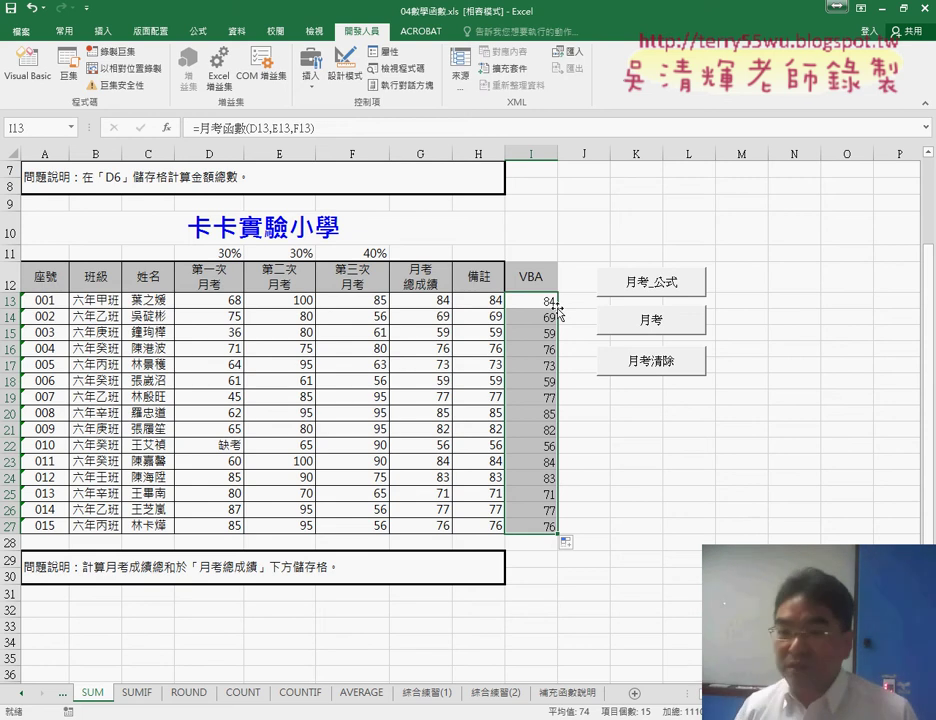
key(Delete)
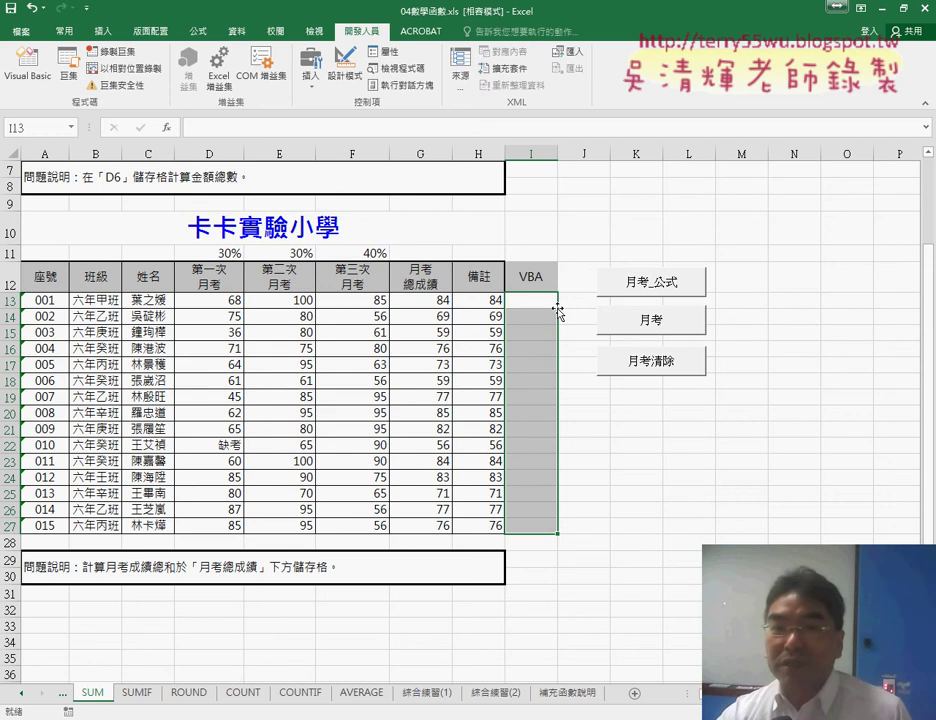
click(539, 307)
Enter =月考函數_範圍(D13:F13) in I13, giving 84, and fill it down to I27
click(167, 128)
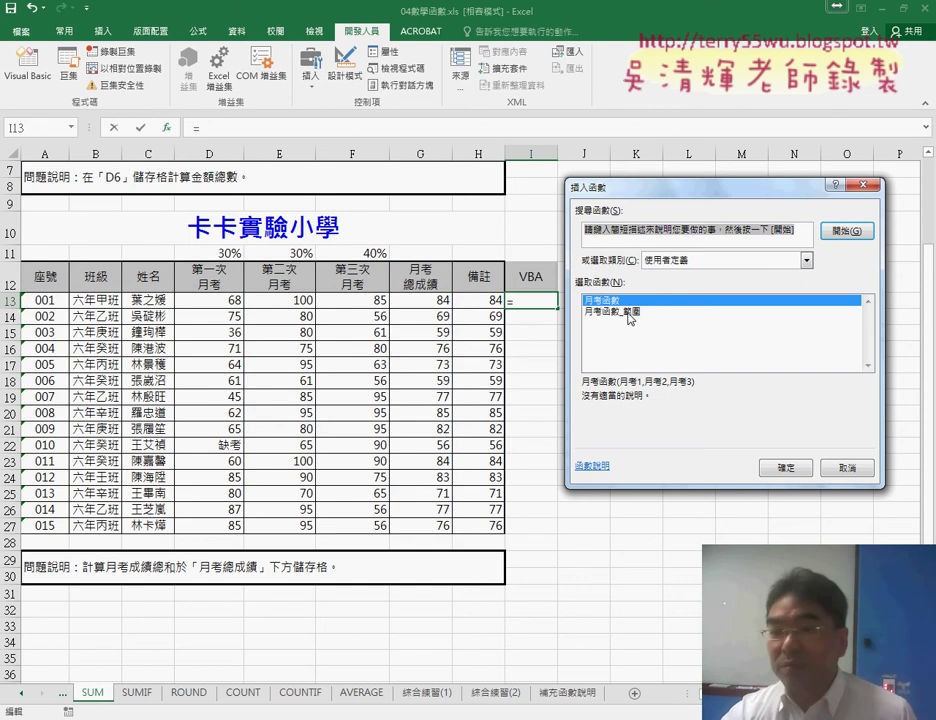
click(627, 312)
click(780, 468)
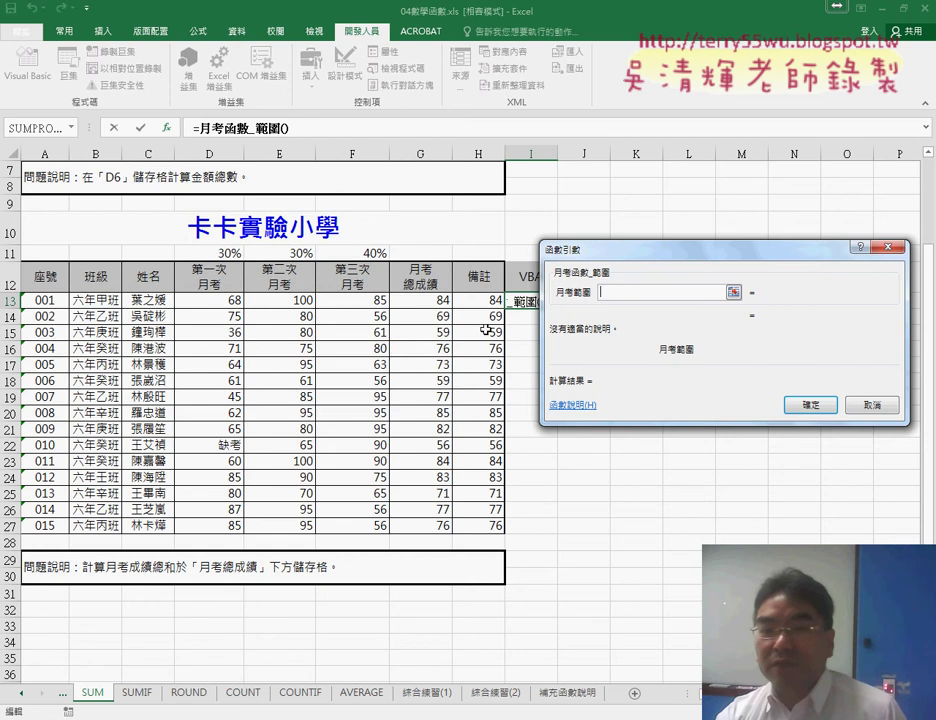
drag(222, 300, 367, 304)
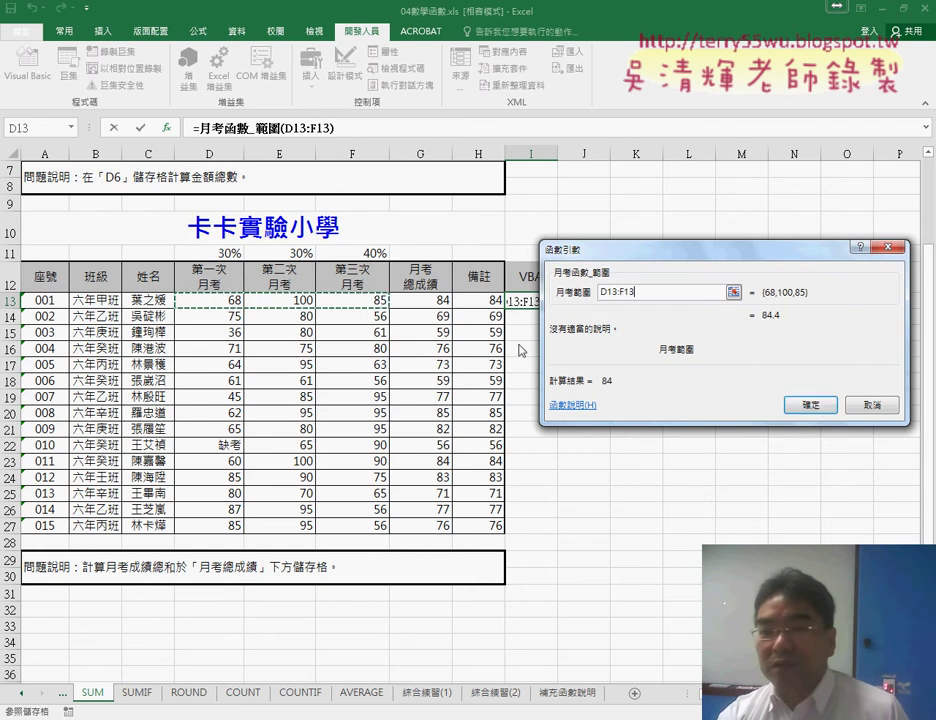
click(766, 400)
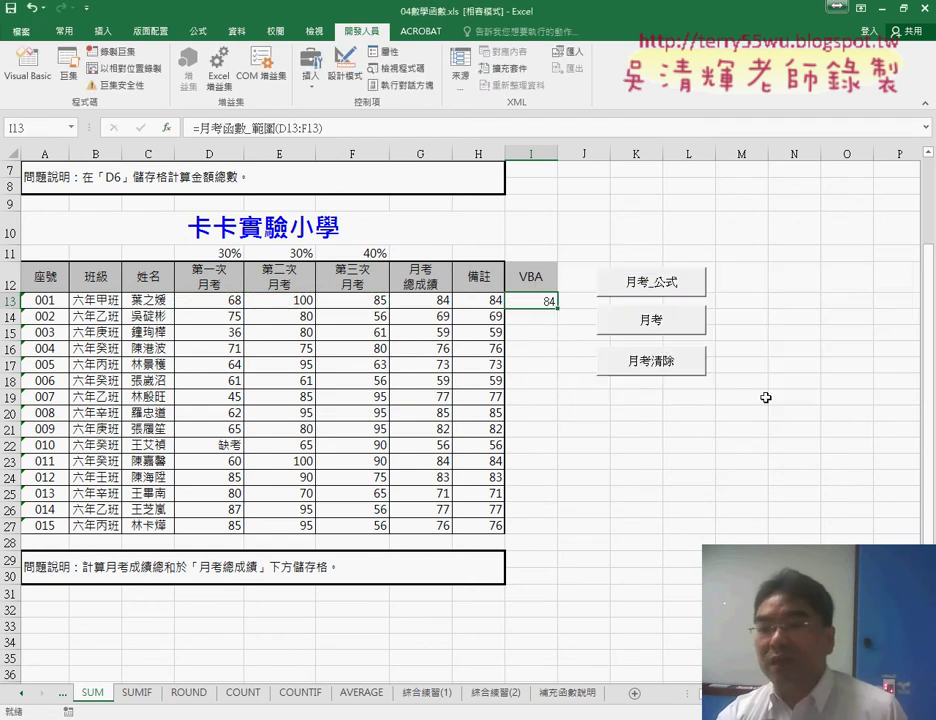
double_click(557, 308)
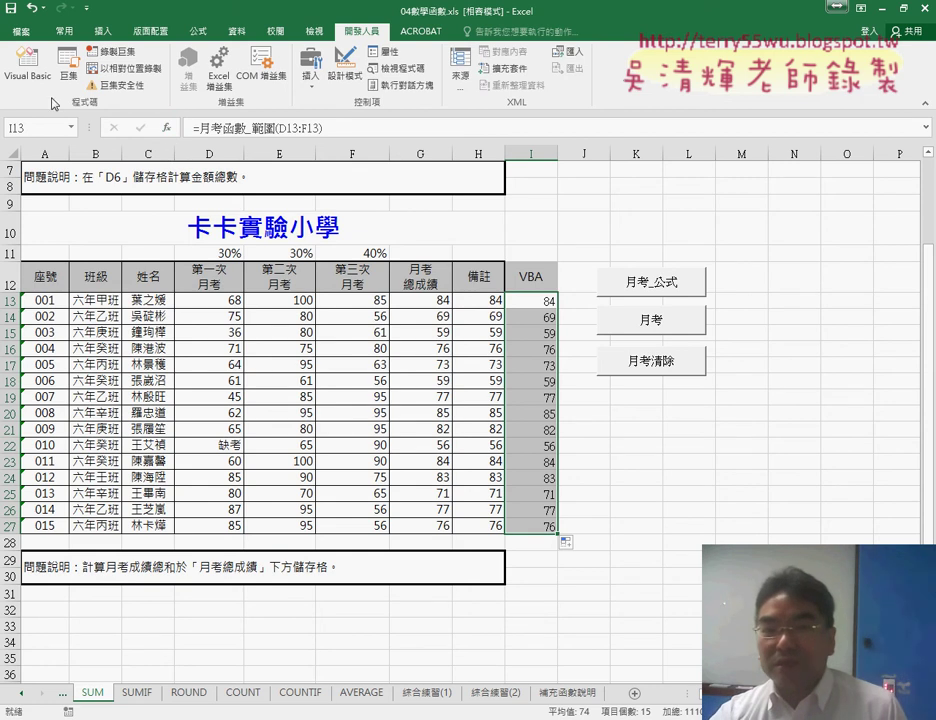
Open the VBA editor from the Developer tab, enlarge it, and select the 月考函數 calculation line
click(27, 60)
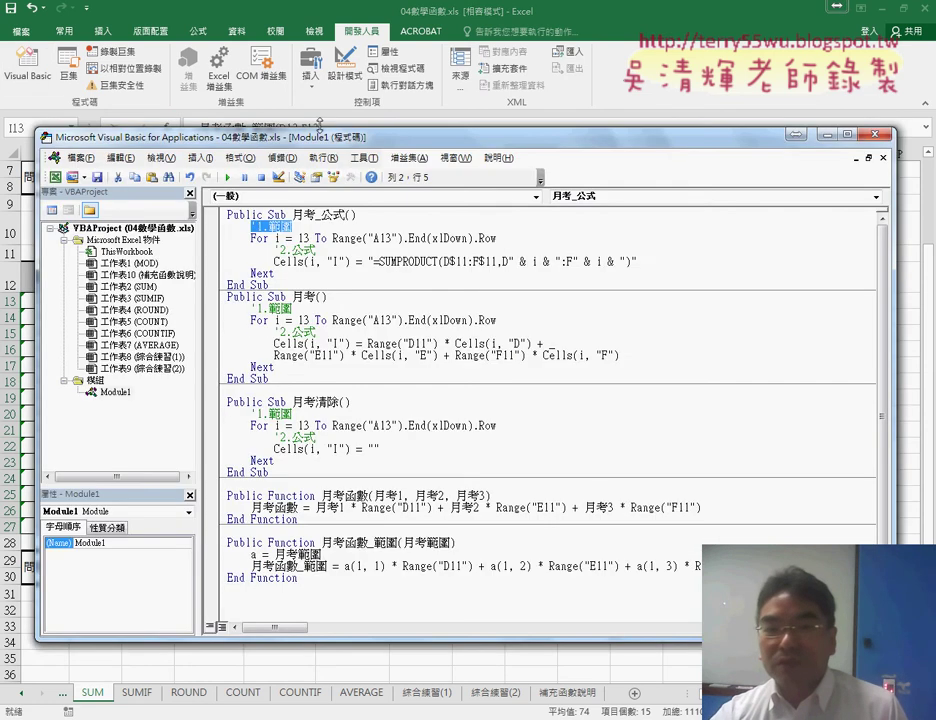
drag(319, 128, 349, 55)
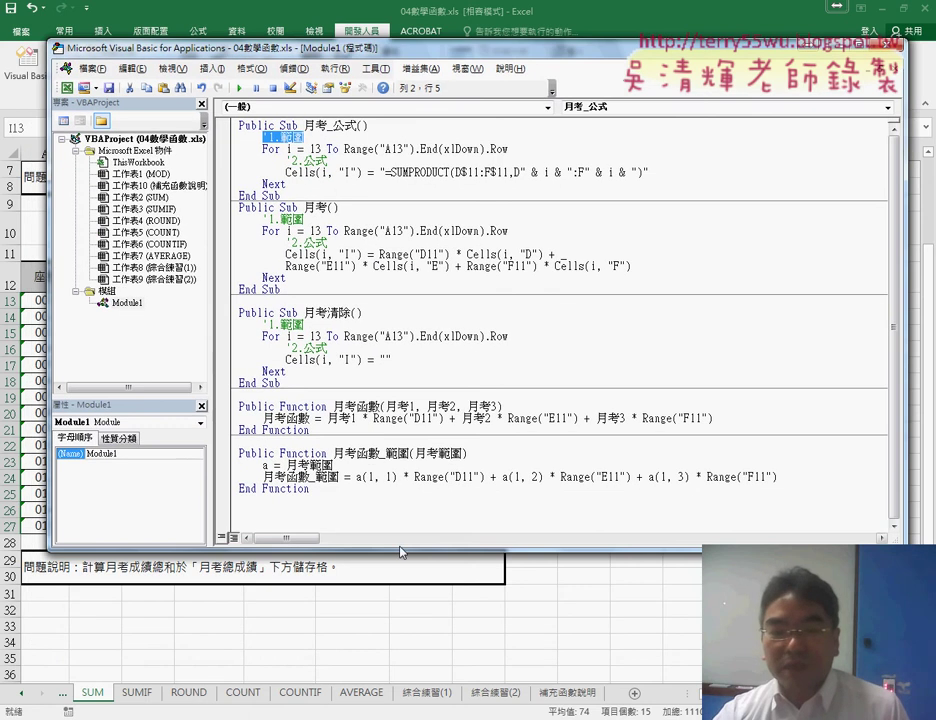
key(alt+F11)
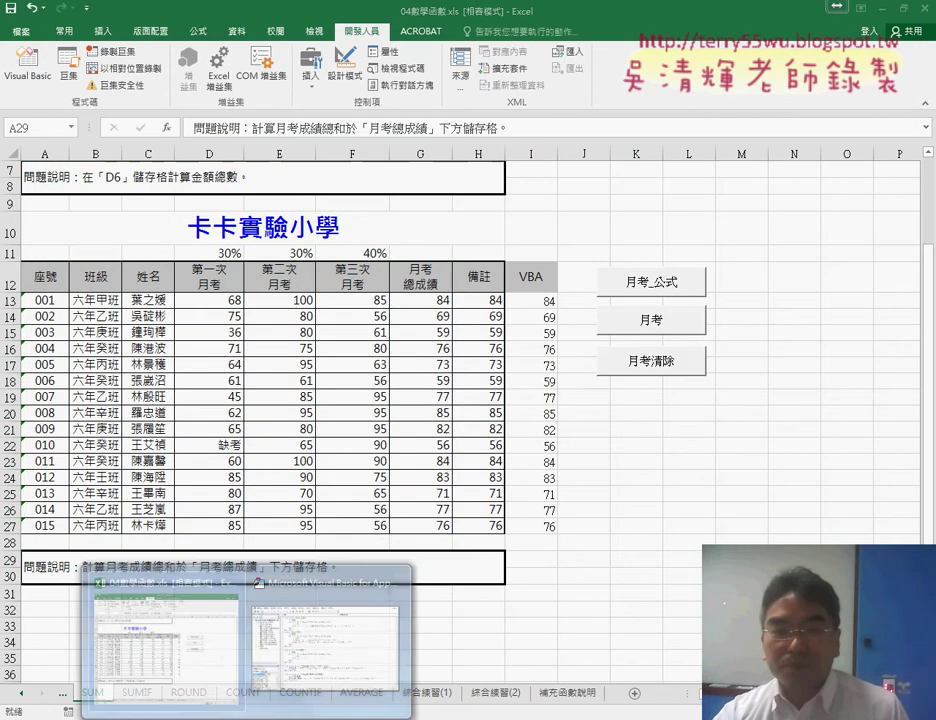
key(alt+F11)
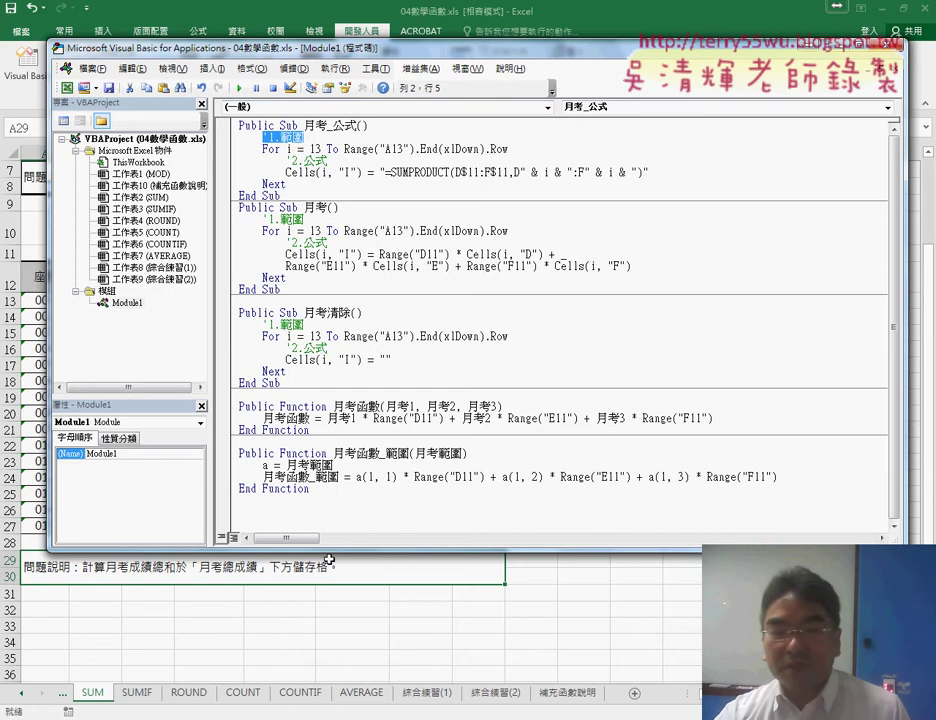
drag(327, 548, 310, 641)
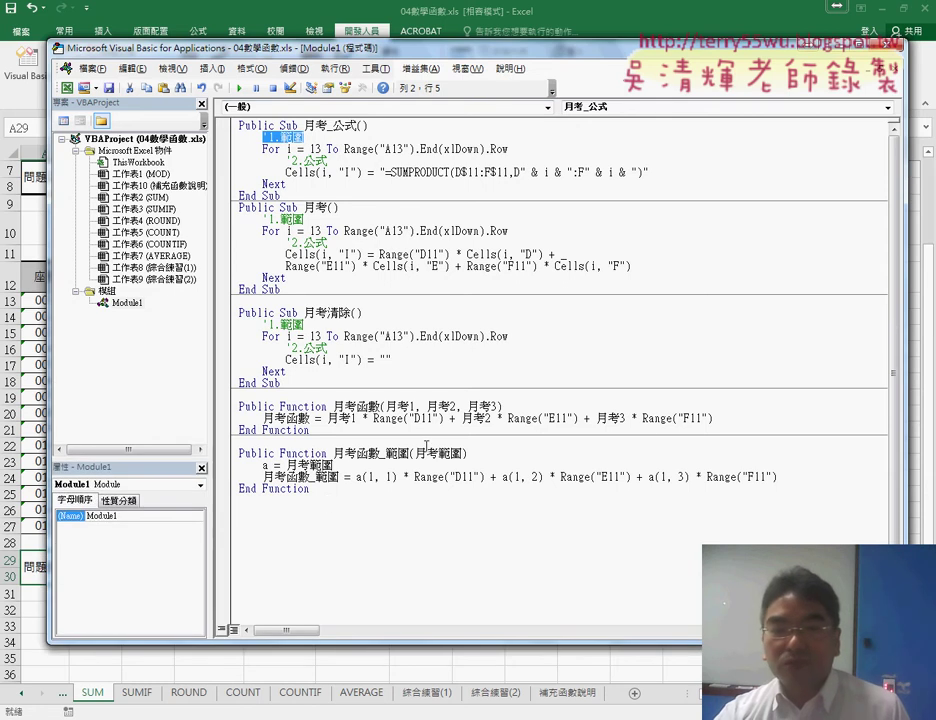
drag(714, 418, 236, 418)
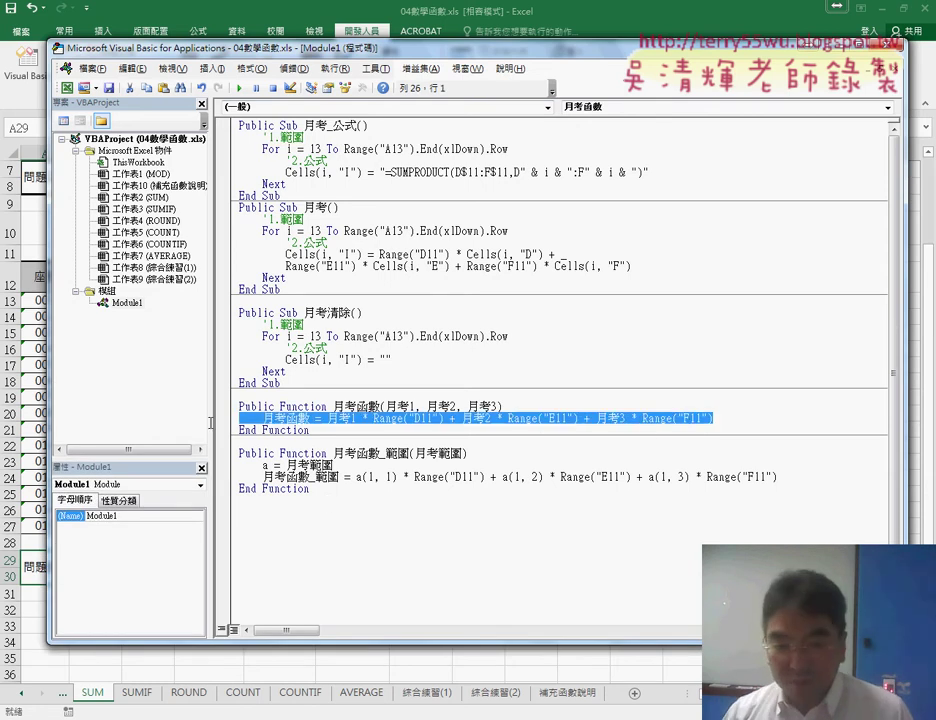
Delete 月考函數's calculation line, and open then cancel the Add Procedure dialog
key(Delete)
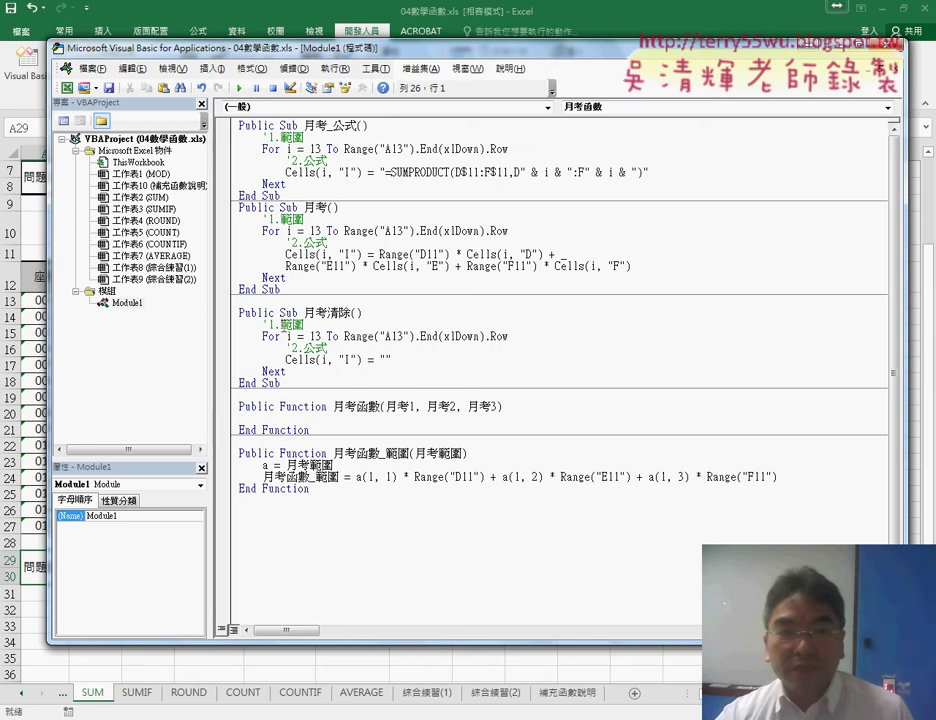
click(211, 69)
click(228, 85)
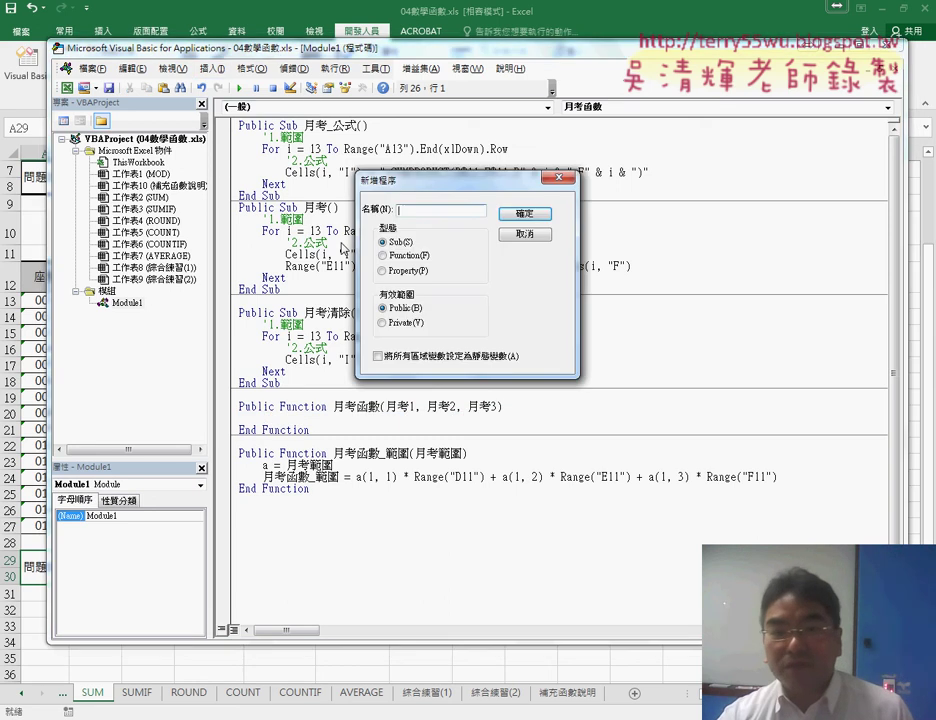
click(408, 256)
drag(430, 186, 350, 433)
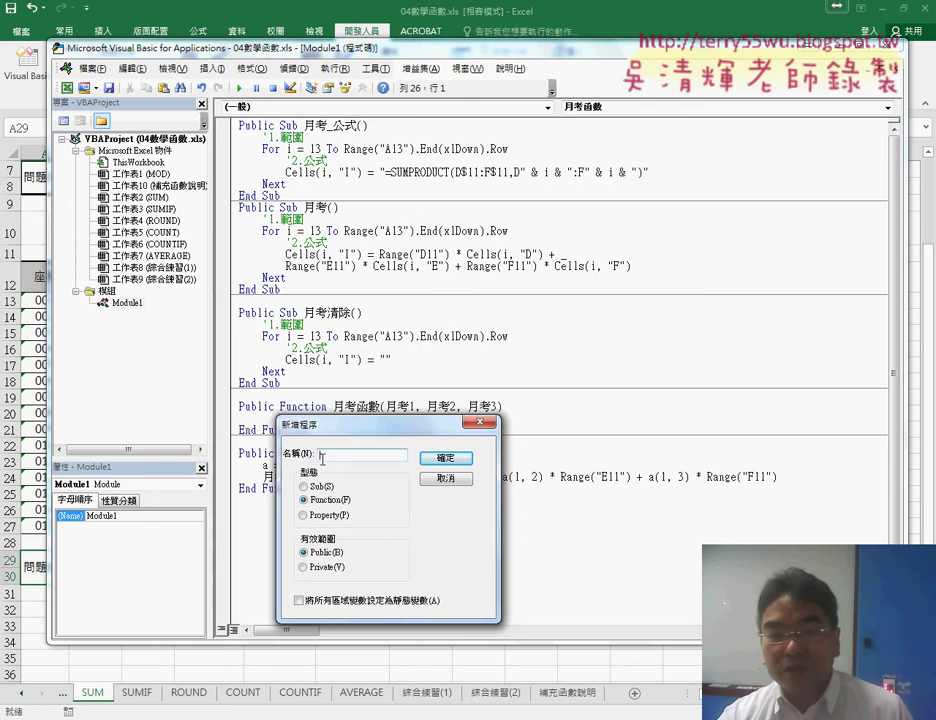
click(445, 478)
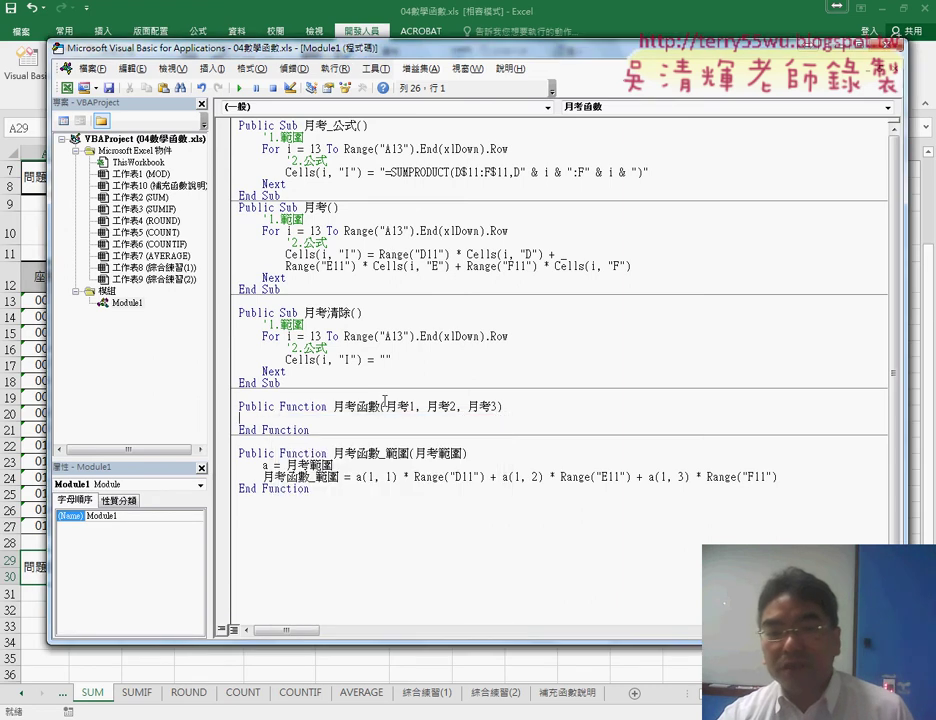
Replace 月考函數's parameter list with 月考1, 月考2, 月考3
drag(386, 406, 492, 406)
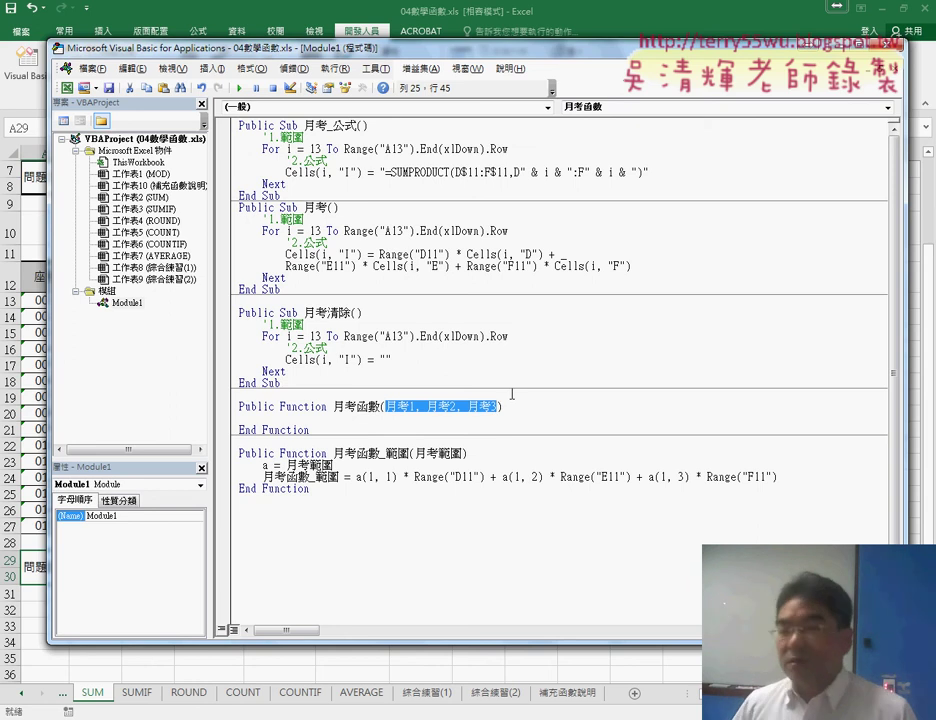
key(Delete)
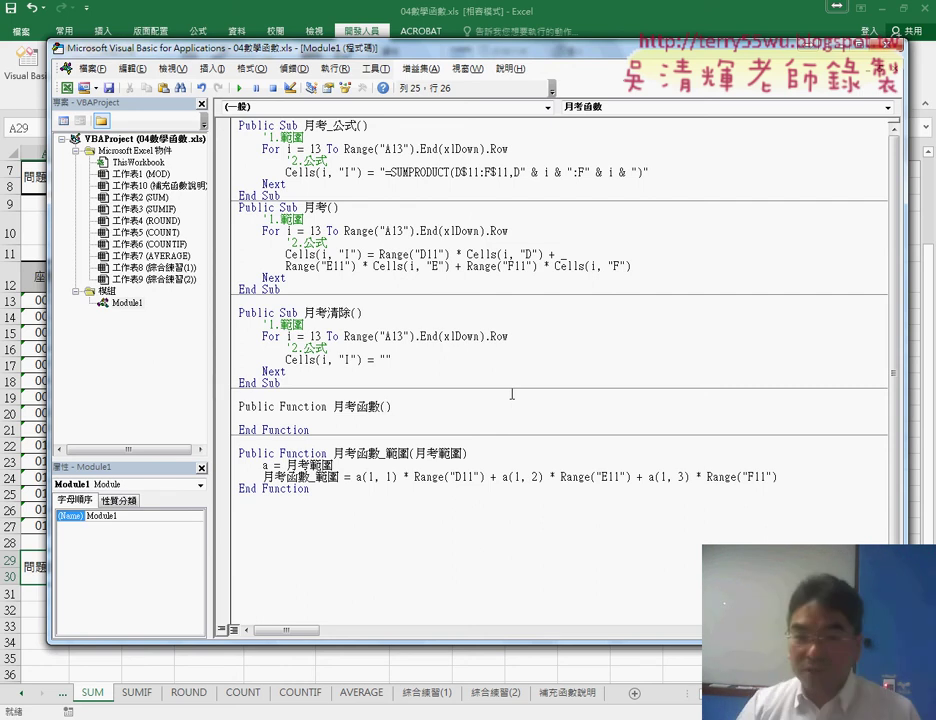
text(月考1, 月考2, 月考3)
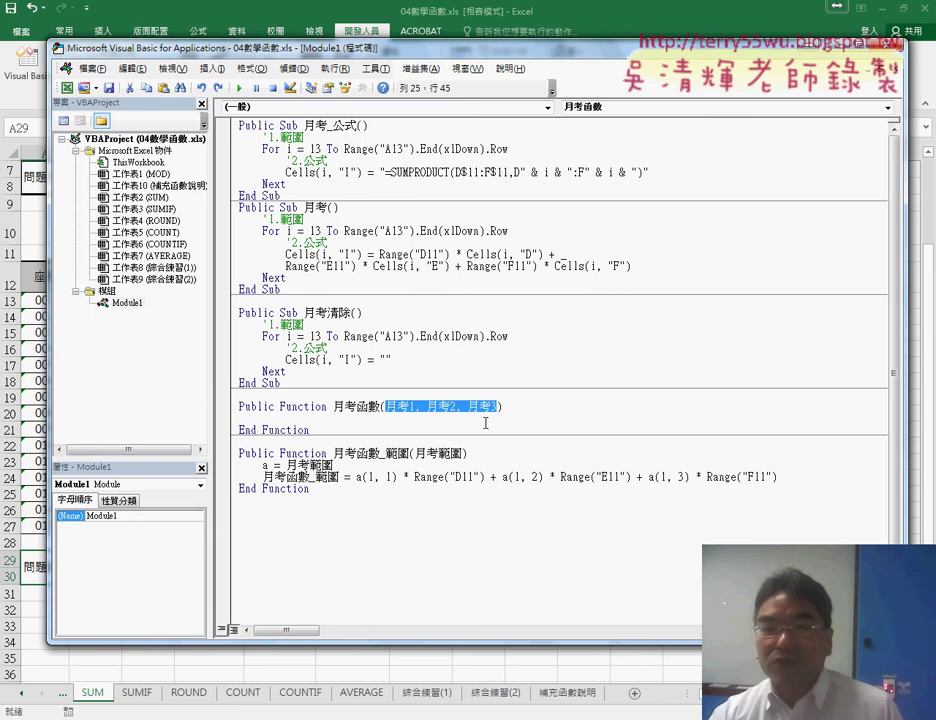
drag(391, 56, 449, 350)
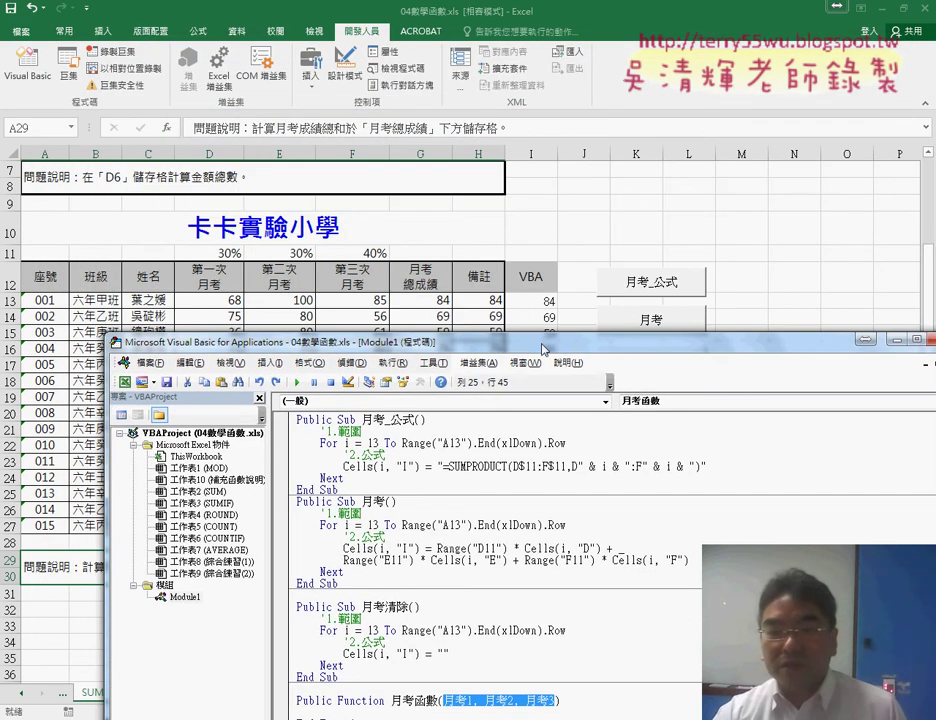
Begin 月考函數's indented body with 月考函數= followed by the parameters 月考1, 月考2, 月考3
drag(543, 349, 505, 129)
click(344, 492)
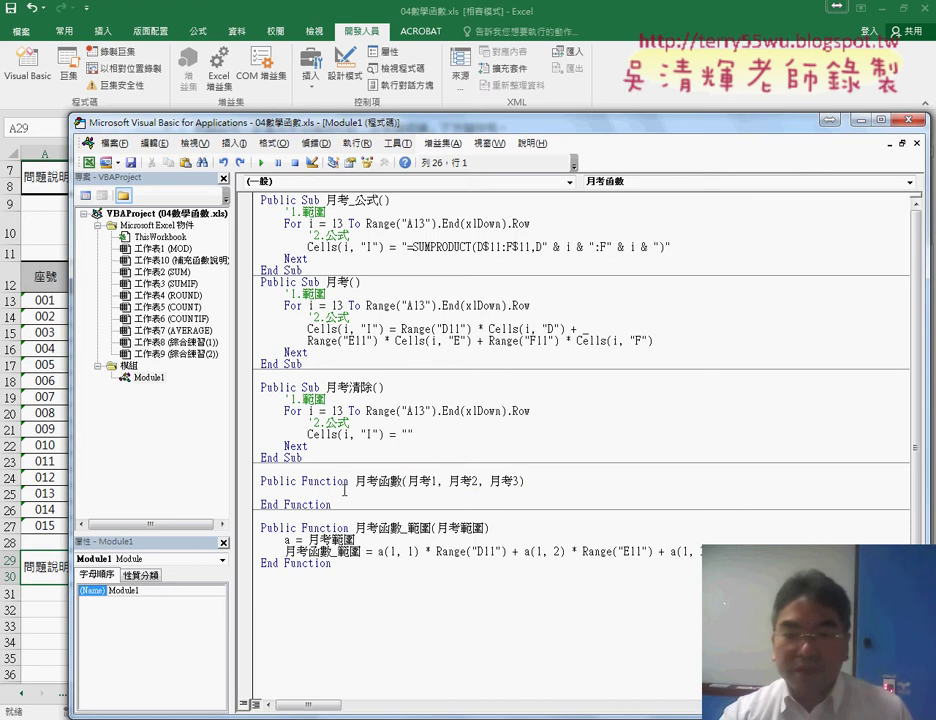
key(Tab)
drag(357, 481, 401, 481)
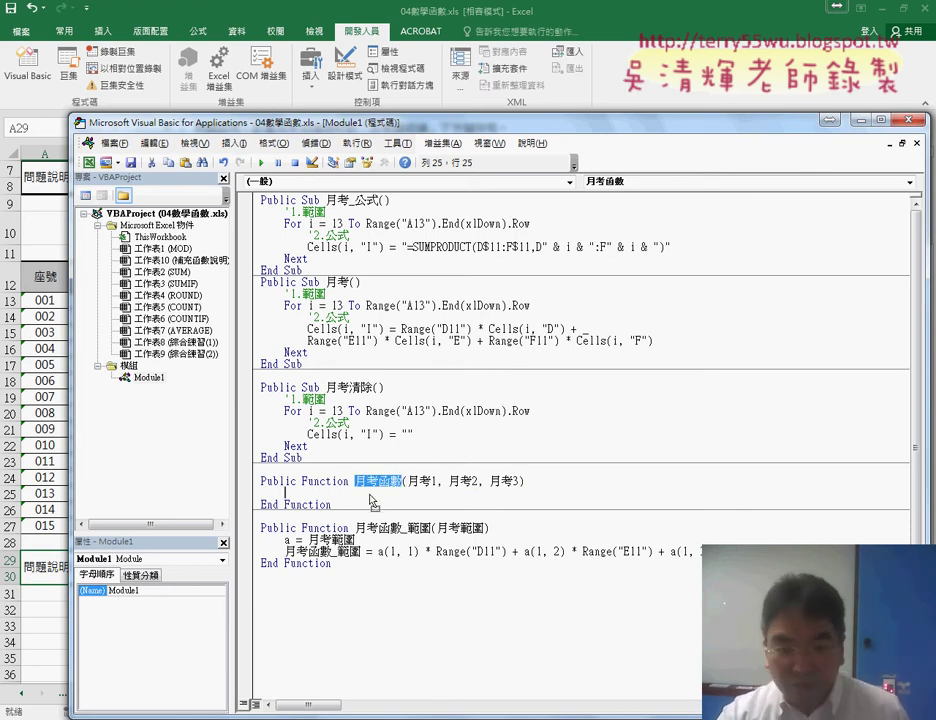
drag(370, 500, 370, 494)
text(月考函數=)
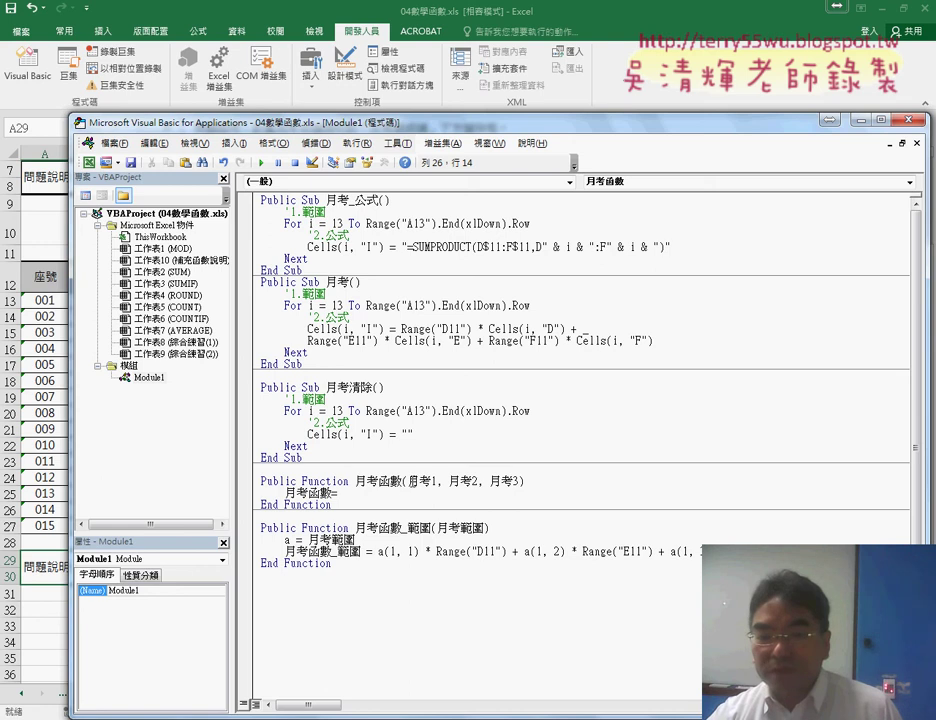
click(409, 482)
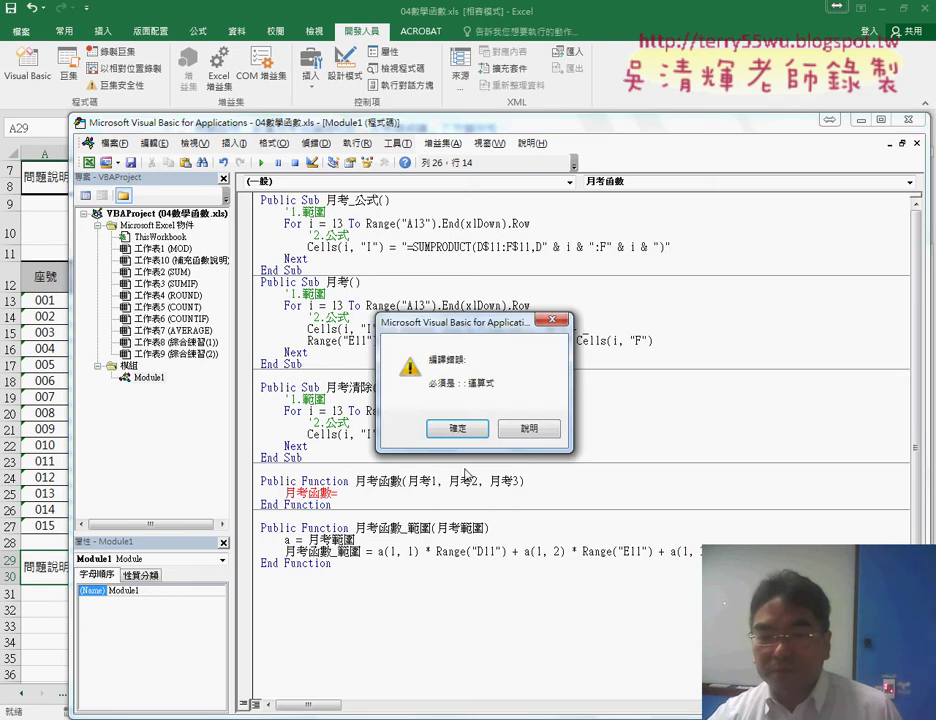
key(Return)
drag(409, 482, 519, 482)
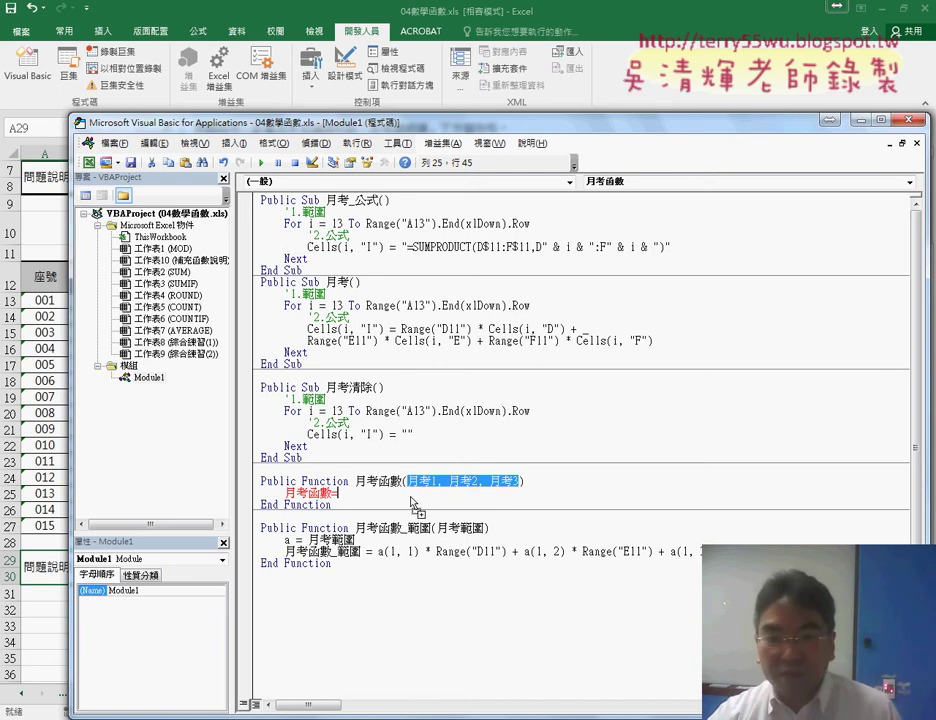
drag(413, 505, 340, 493)
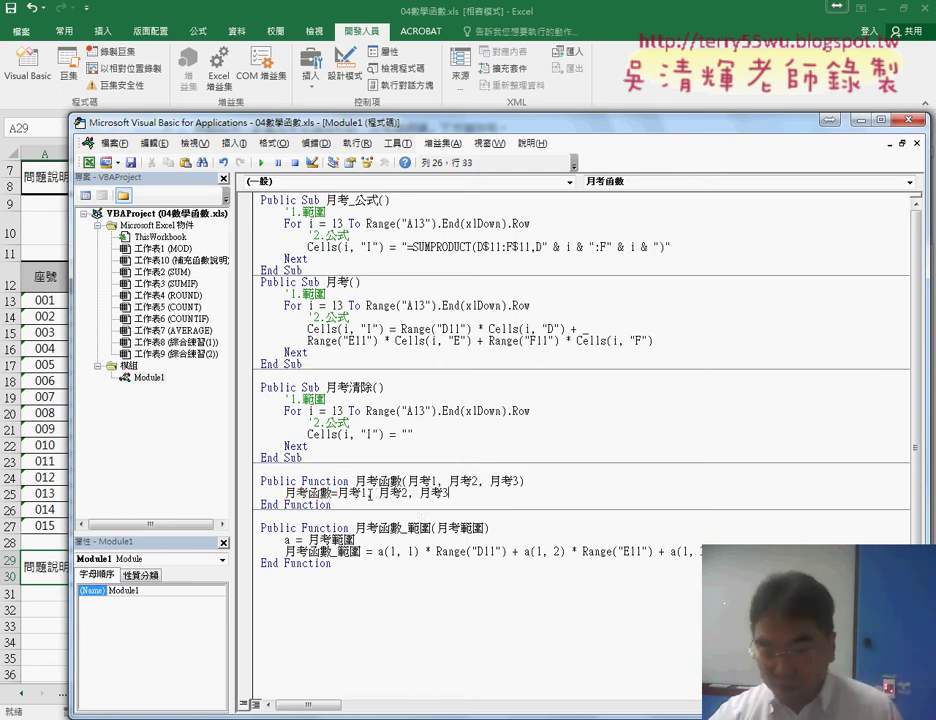
click(369, 492)
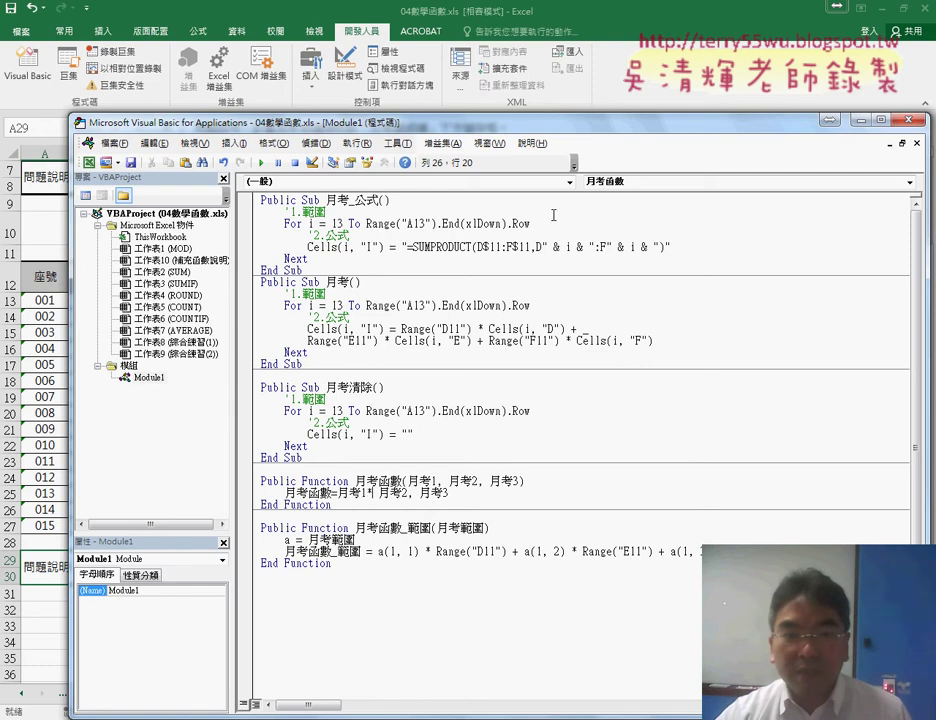
Multiply 月考1 by Range("D11") copied from the 月考 macro, then add a plus sign
drag(444, 135, 437, 312)
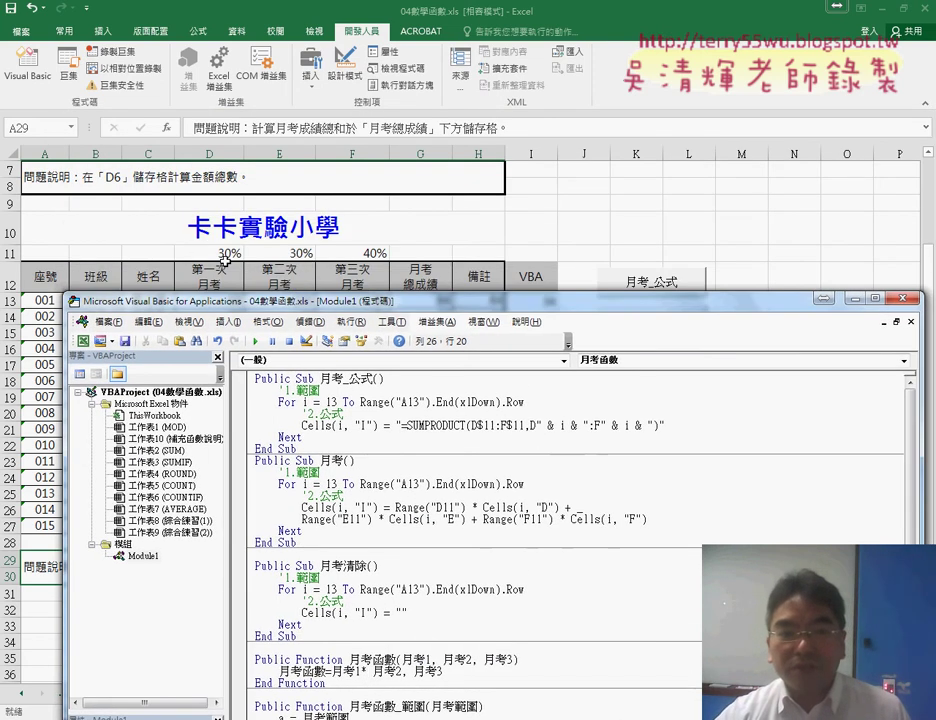
drag(300, 299, 351, 90)
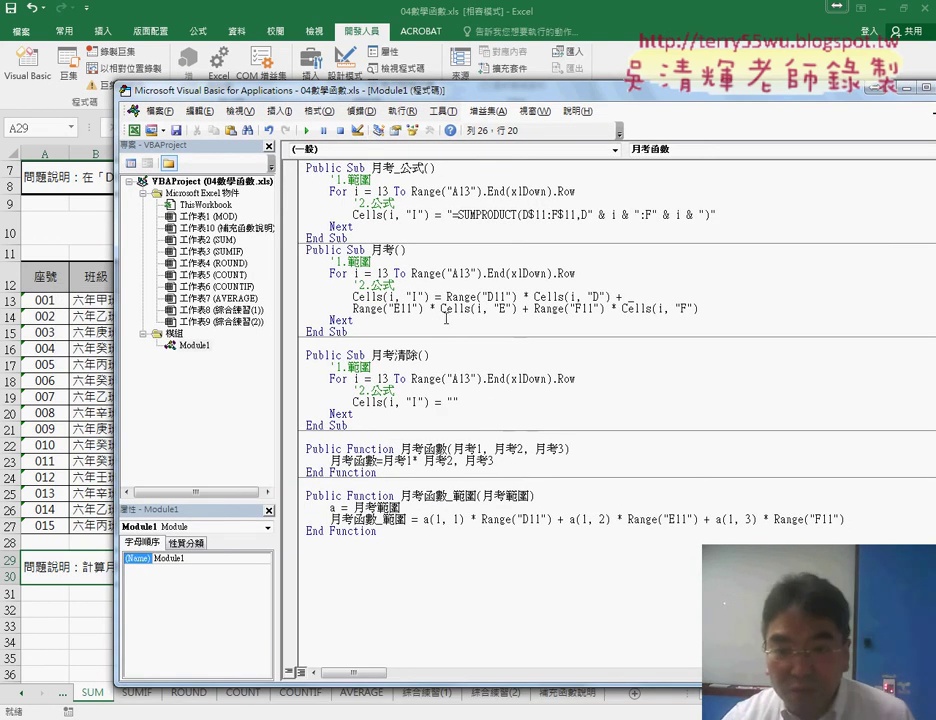
click(447, 296)
key(Return)
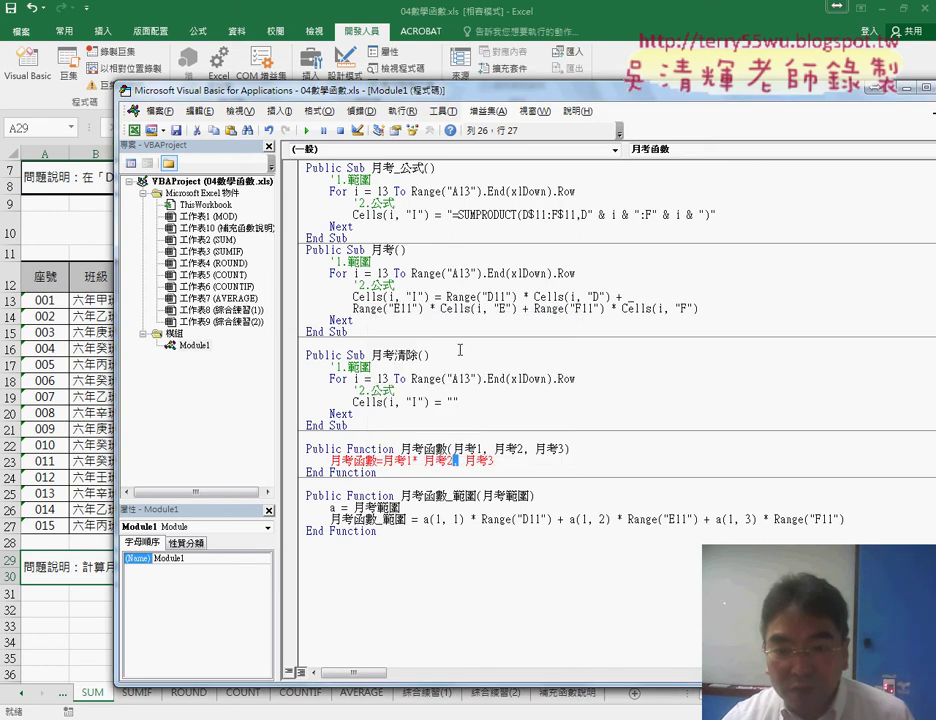
drag(447, 296, 487, 297)
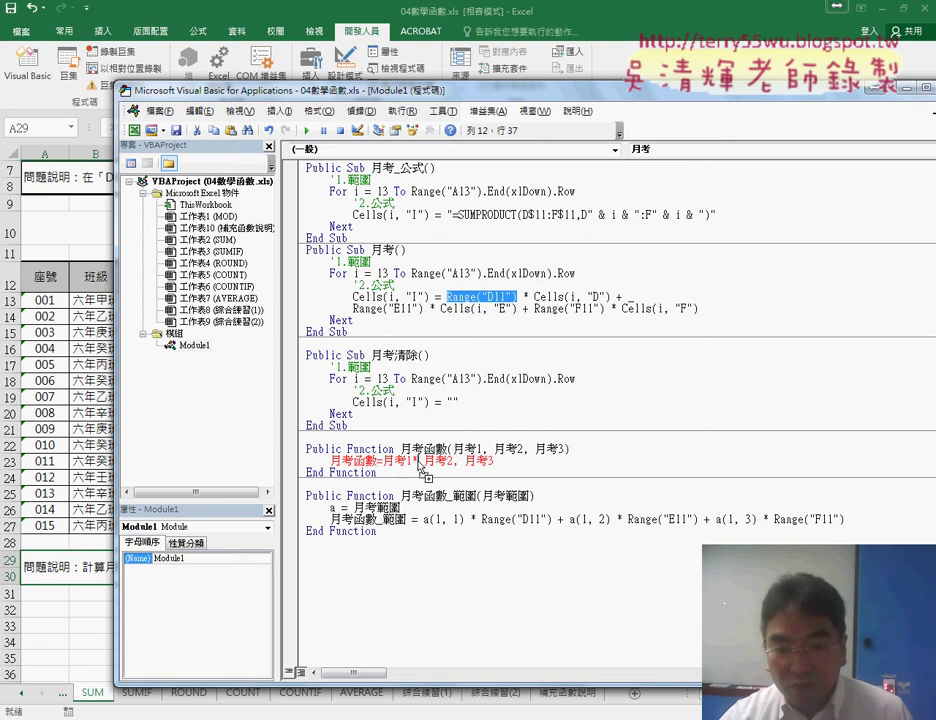
drag(421, 465, 421, 466)
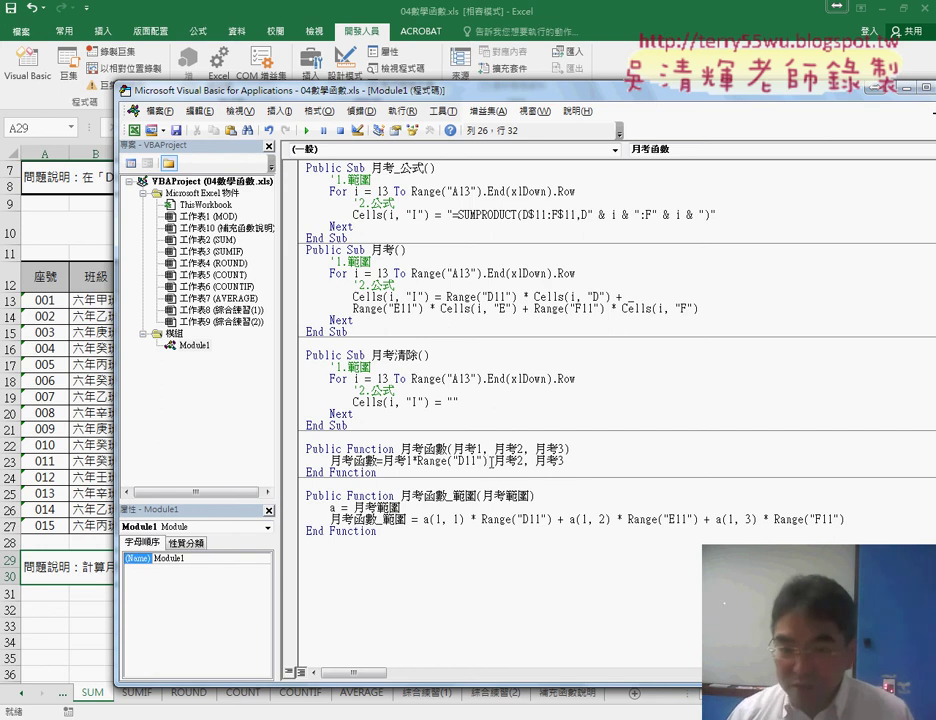
text(+)
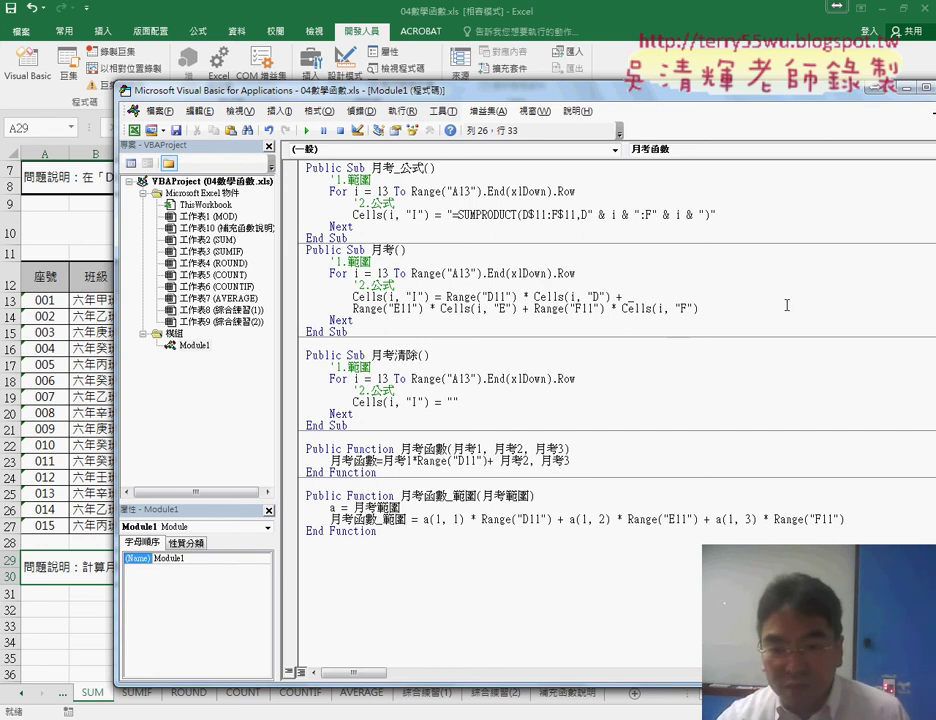
Add the 月考2*Range("E11") and 月考3*Range("F11") terms to the sum
drag(417, 461, 533, 466)
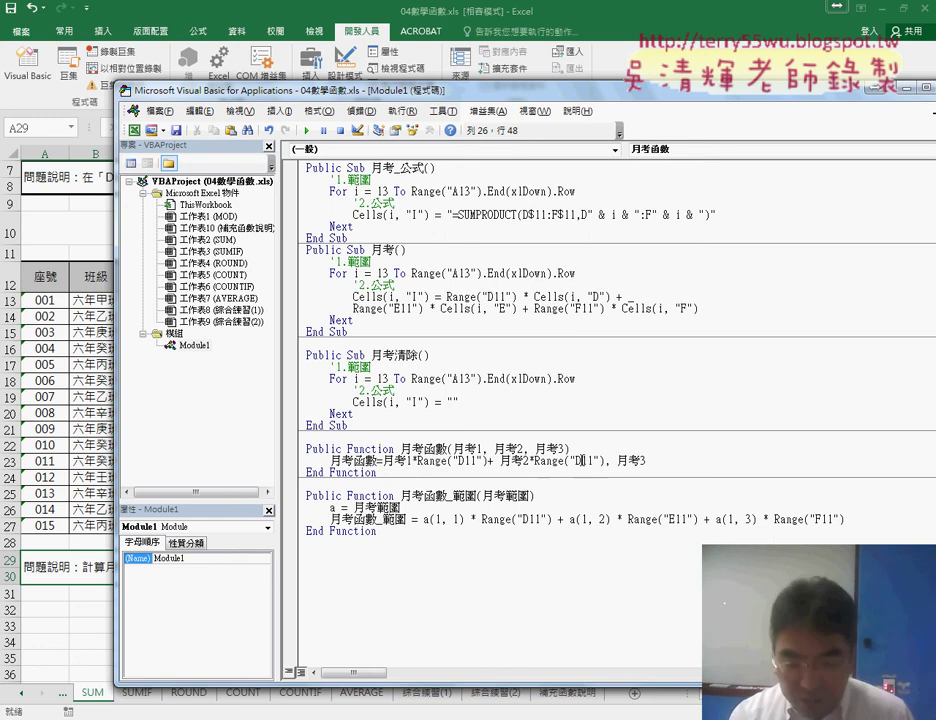
mouse_move(584, 462)
mouse_down()
mouse_move(576, 462)
mouse_move(618, 463)
mouse_up()
text(E11"))
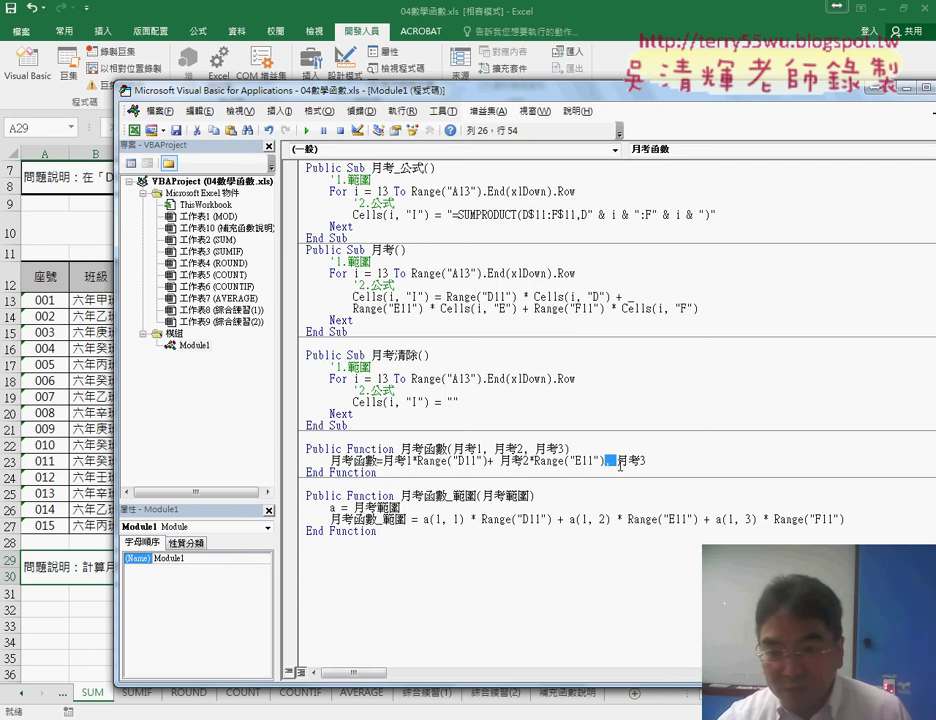
text(+)
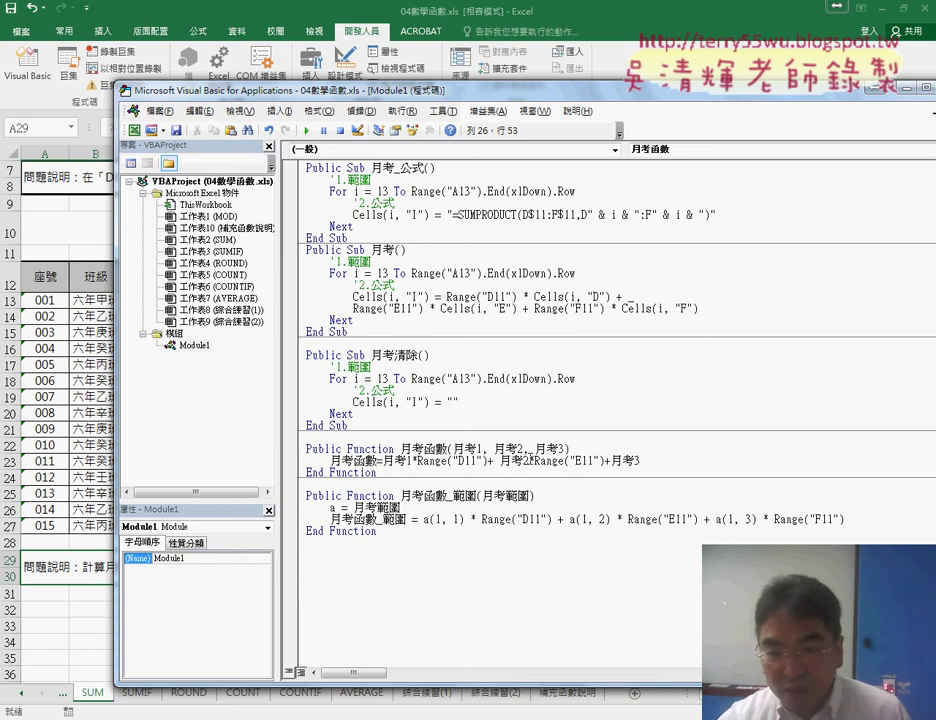
drag(531, 461, 590, 461)
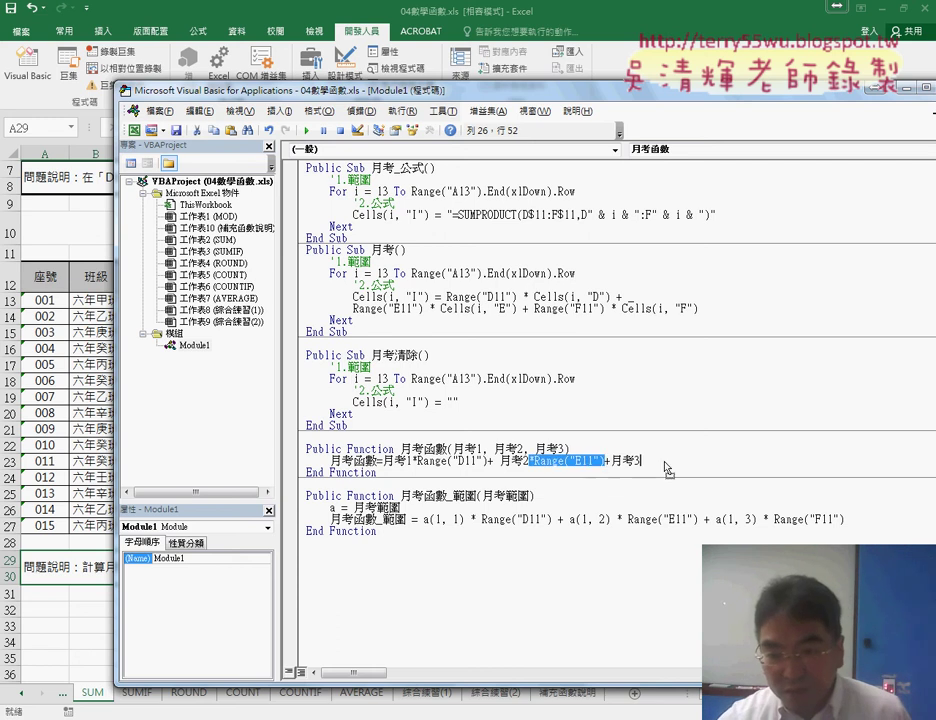
drag(668, 468, 688, 464)
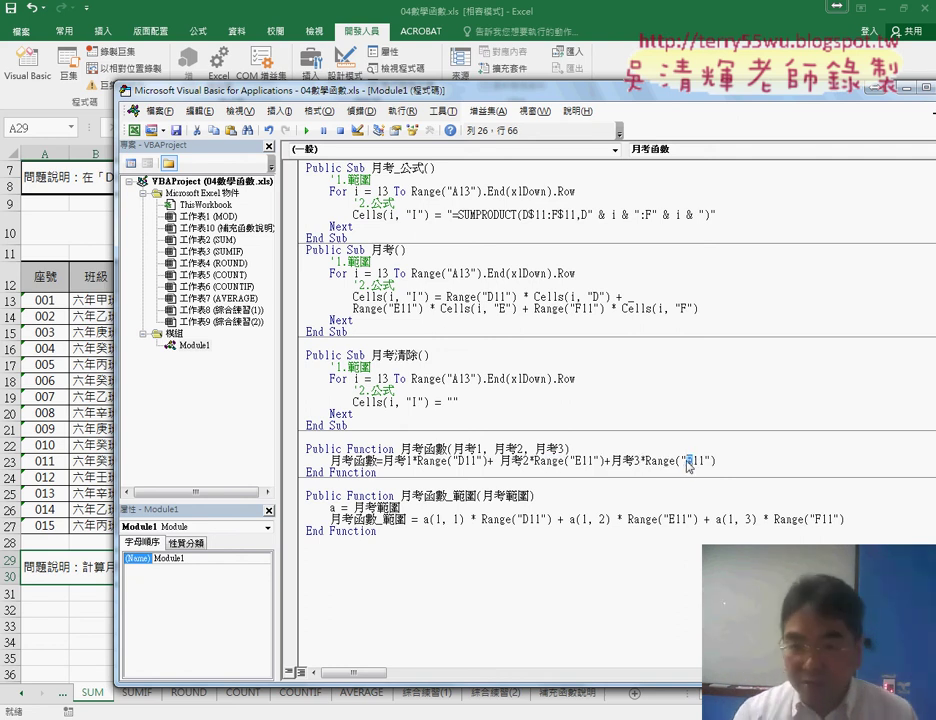
text(F)
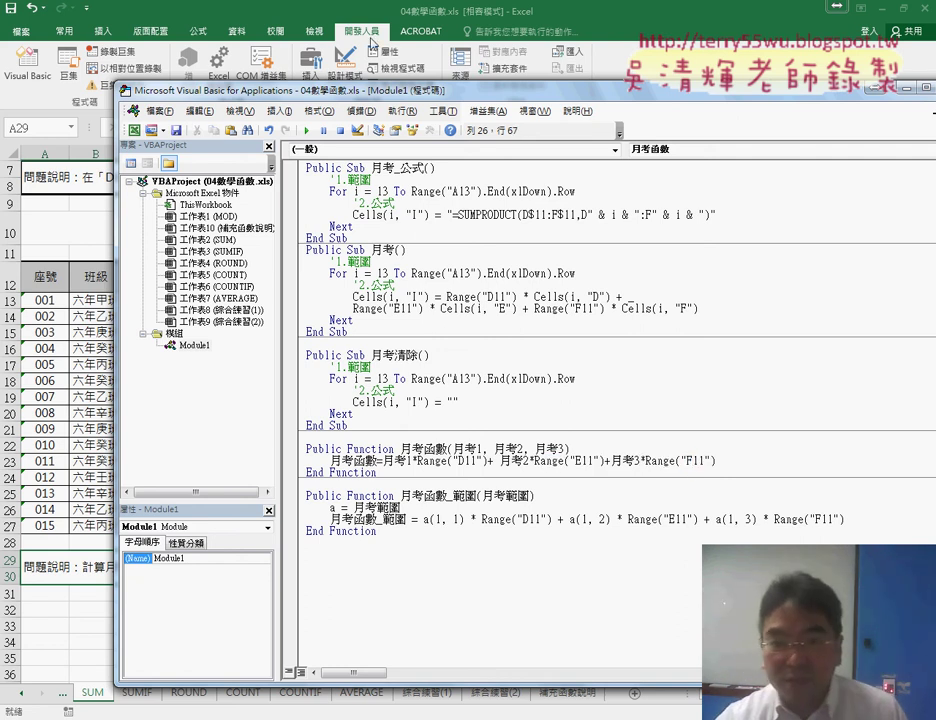
mouse_move(398, 95)
mouse_down()
mouse_move(352, 166)
mouse_move(343, 348)
mouse_up()
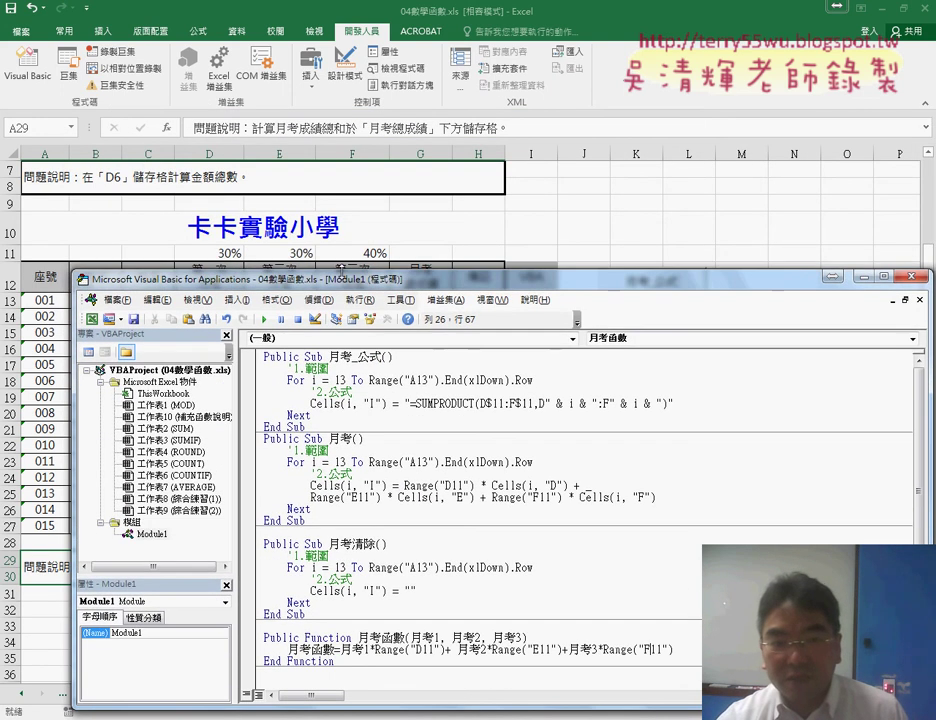
Commit the edited 月考函數 line and highlight its weighted-sum expression in the code window
drag(343, 348, 310, 288)
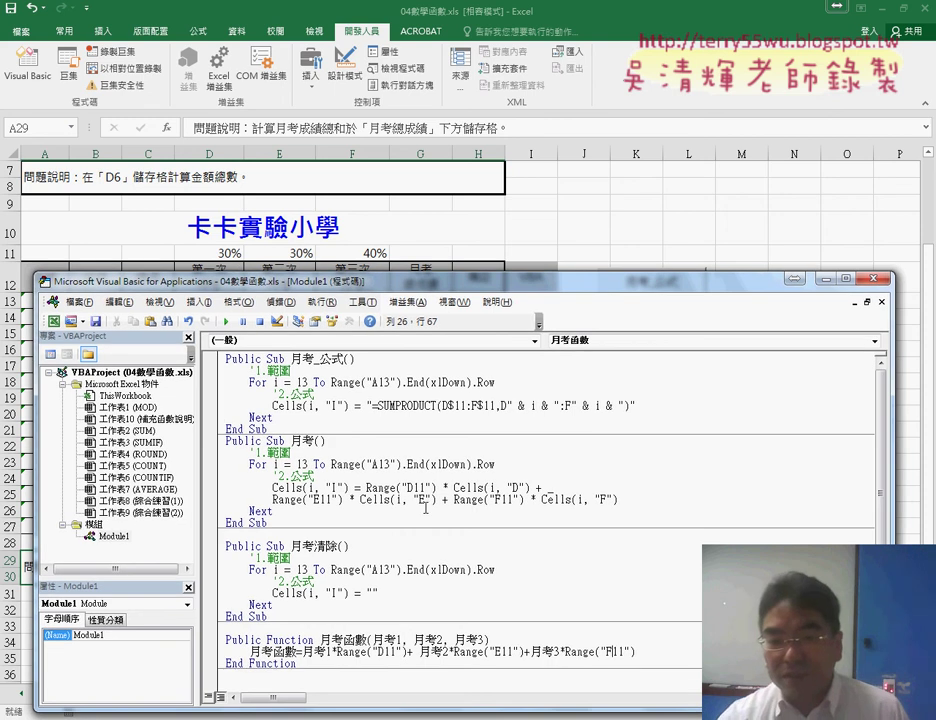
scroll(613, 587, down, 3)
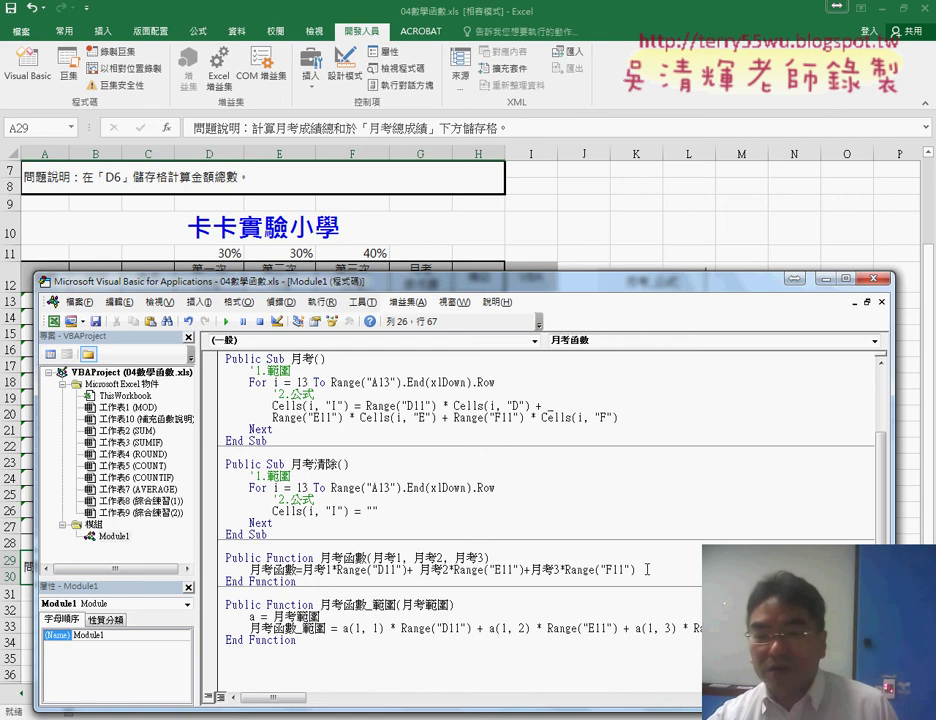
click(510, 632)
drag(700, 569, 315, 569)
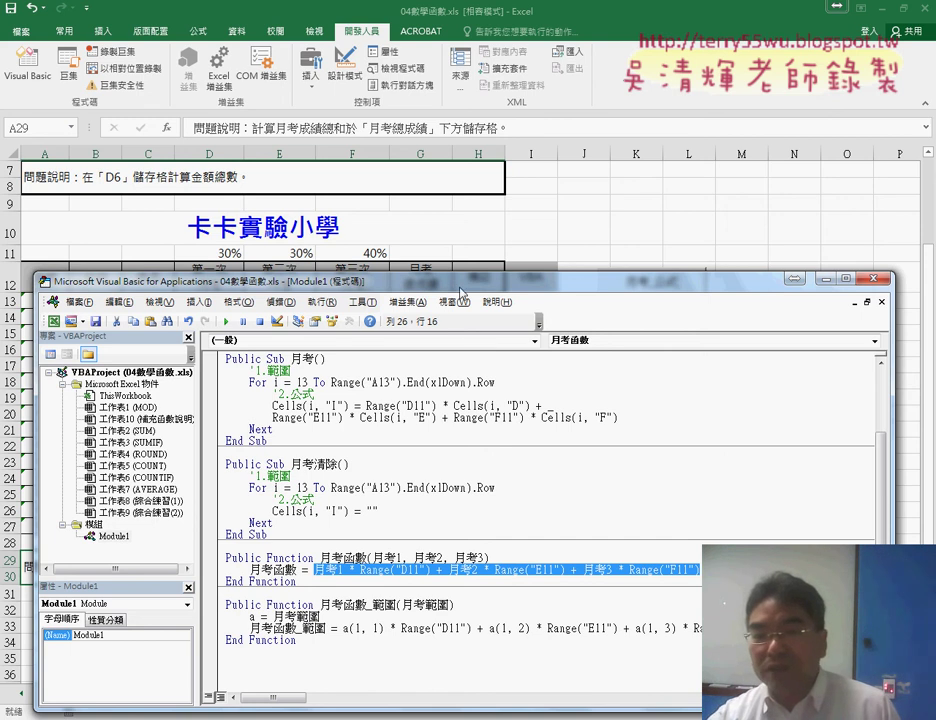
drag(460, 290, 460, 358)
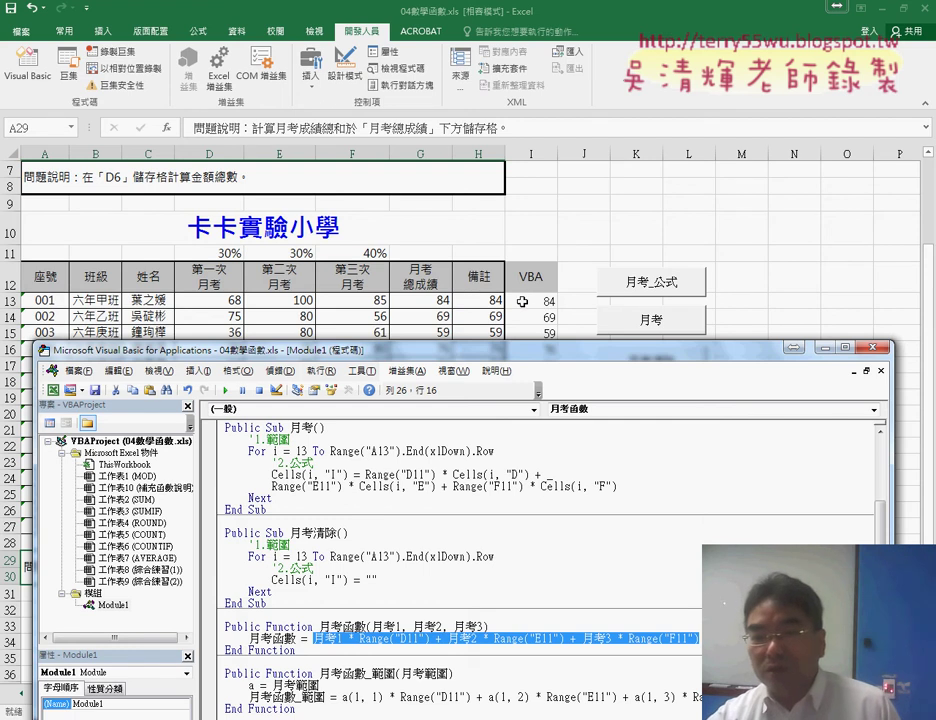
Empty column I with the 月考清除 button and set a breakpoint on 月考函數's weighted-sum line
key(alt+F11)
click(584, 228)
click(649, 370)
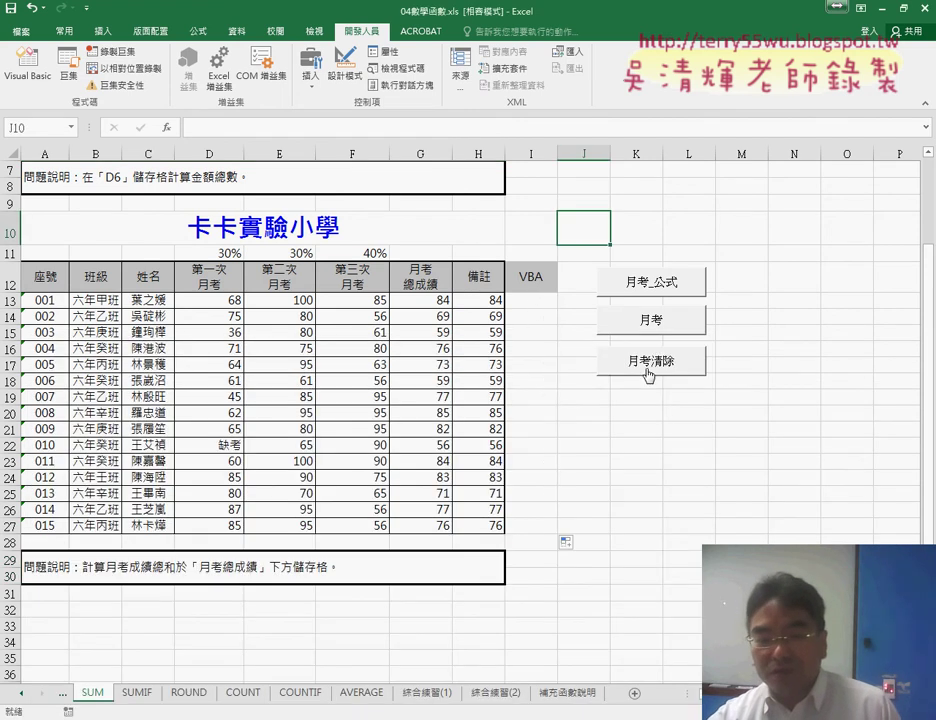
click(334, 678)
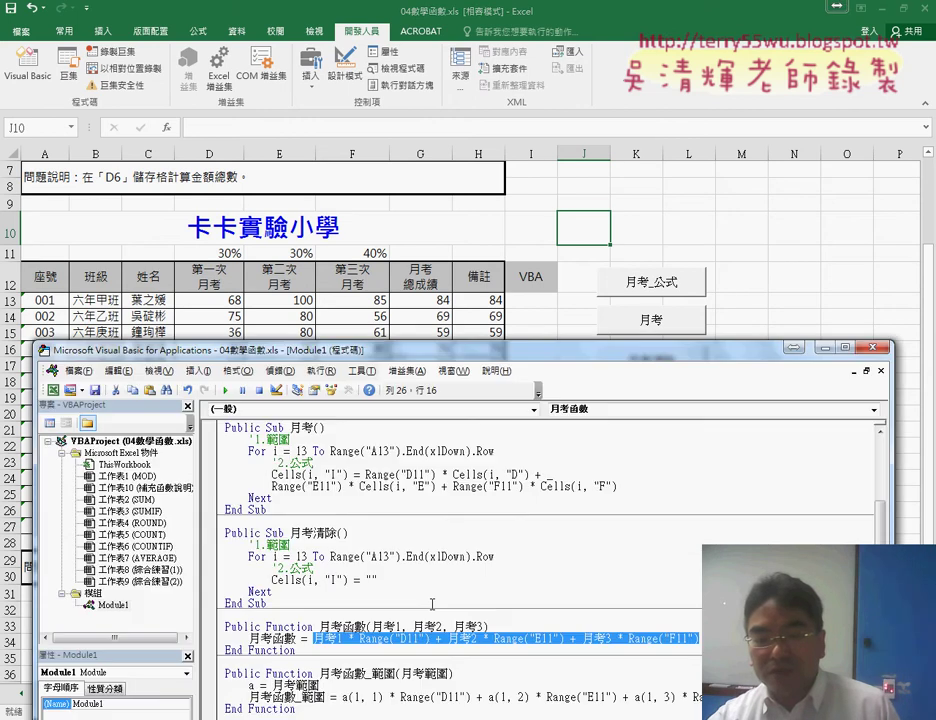
click(208, 640)
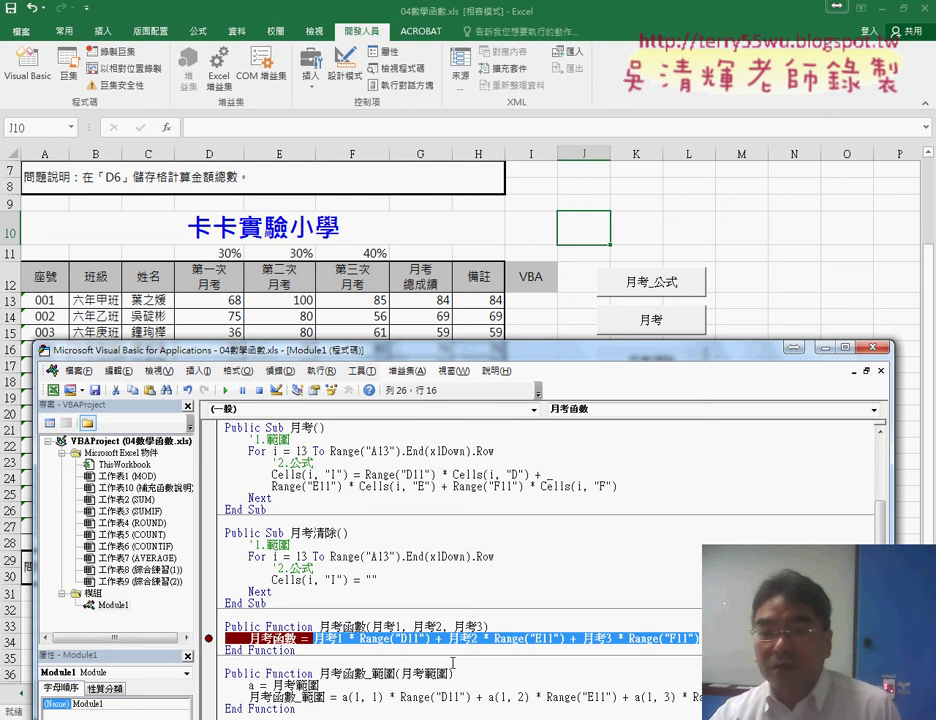
Insert user-defined 月考函數 into I13 with 月考1–3 set to D13, E13, F13, previewing 84
click(550, 304)
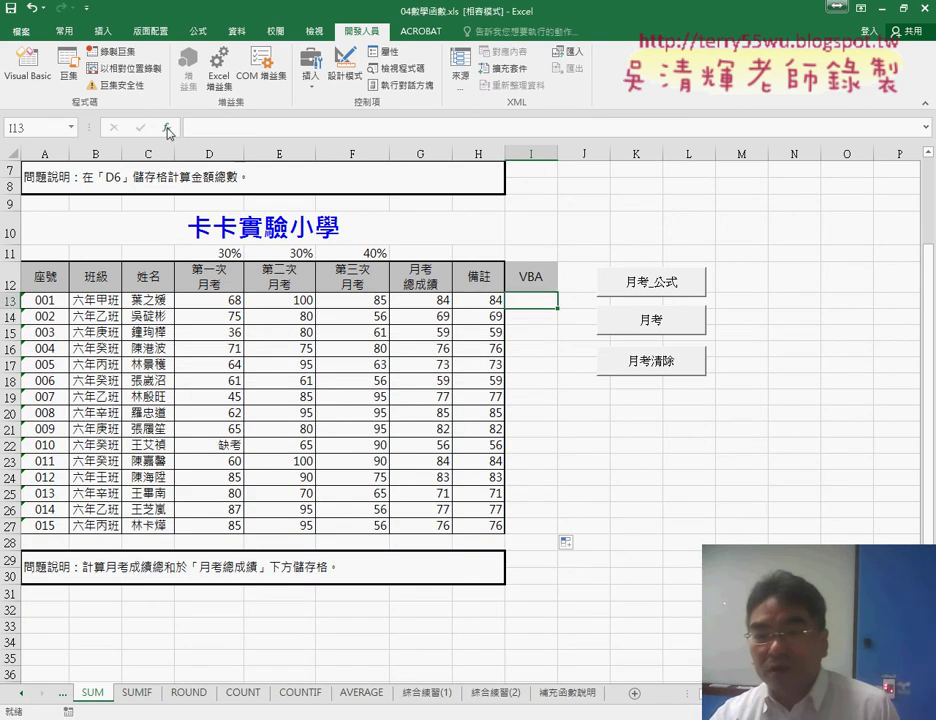
click(167, 128)
click(785, 469)
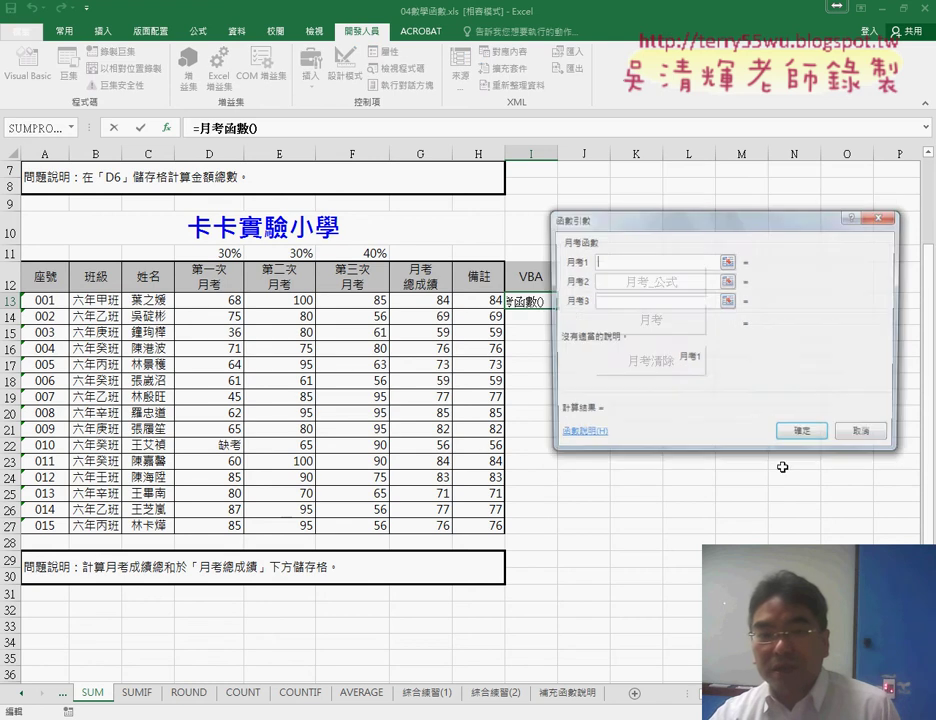
click(218, 301)
key(Tab)
click(300, 301)
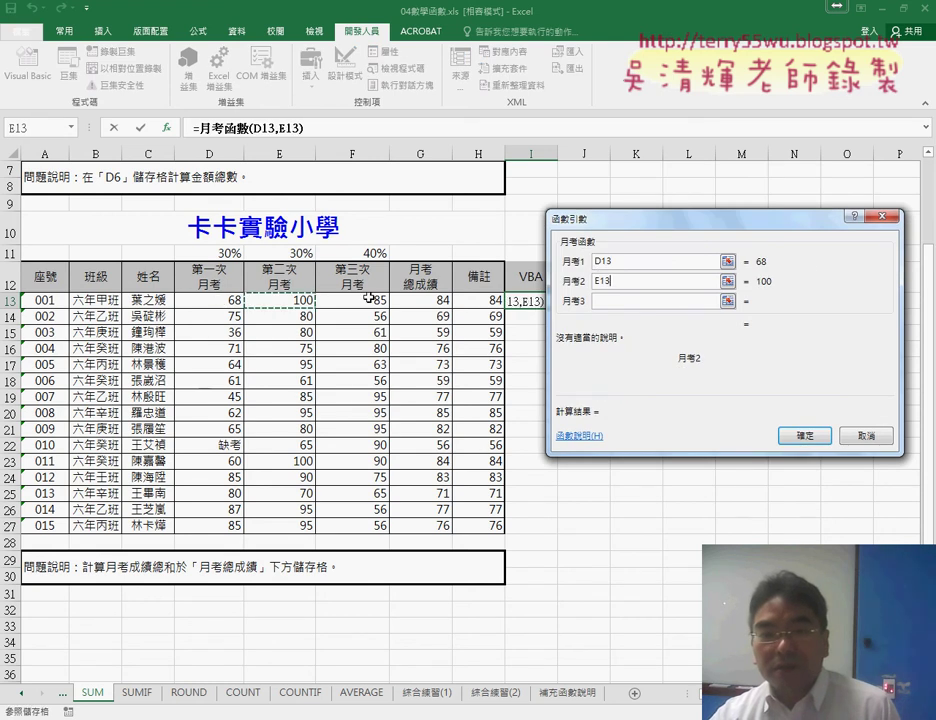
key(Tab)
click(355, 300)
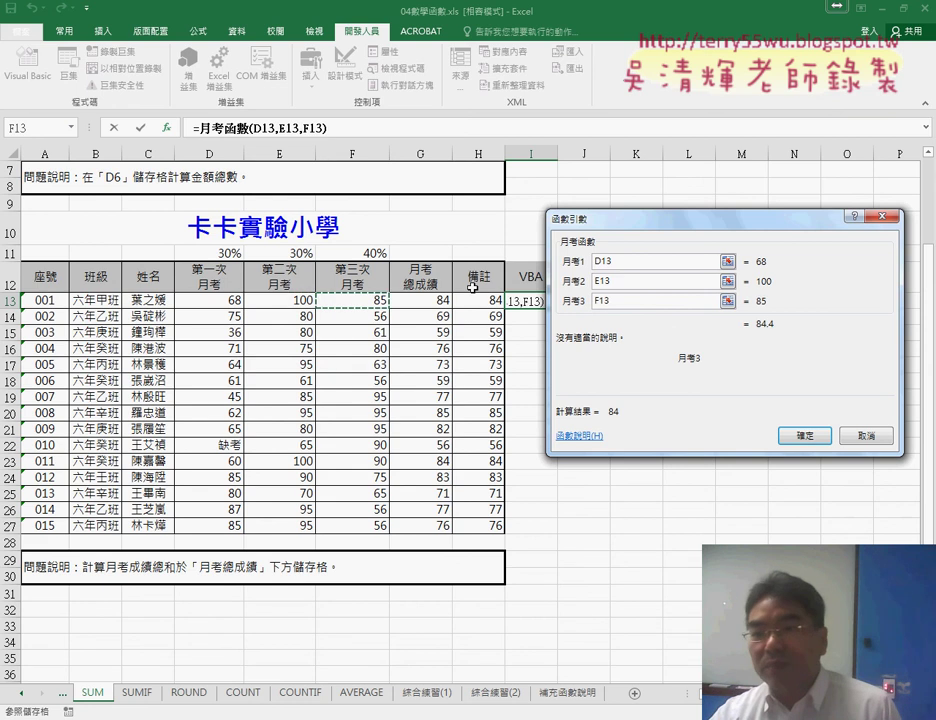
key(Tab)
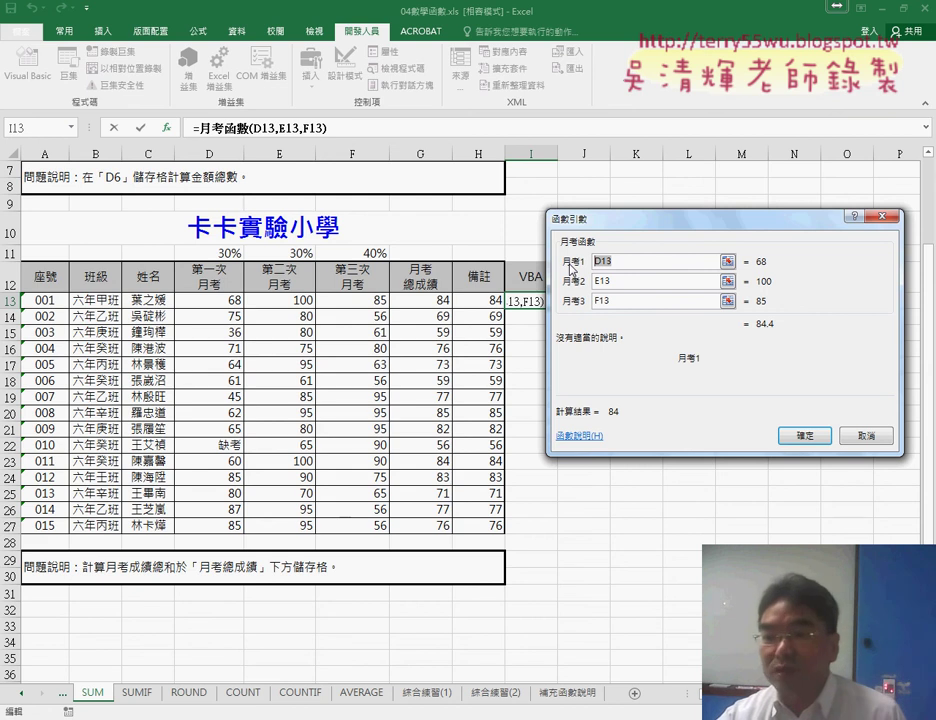
Confirm =月考函數(D13,E13,F13), inspect 84.4 at the breakpoint, step through, and return to the sheet
click(828, 450)
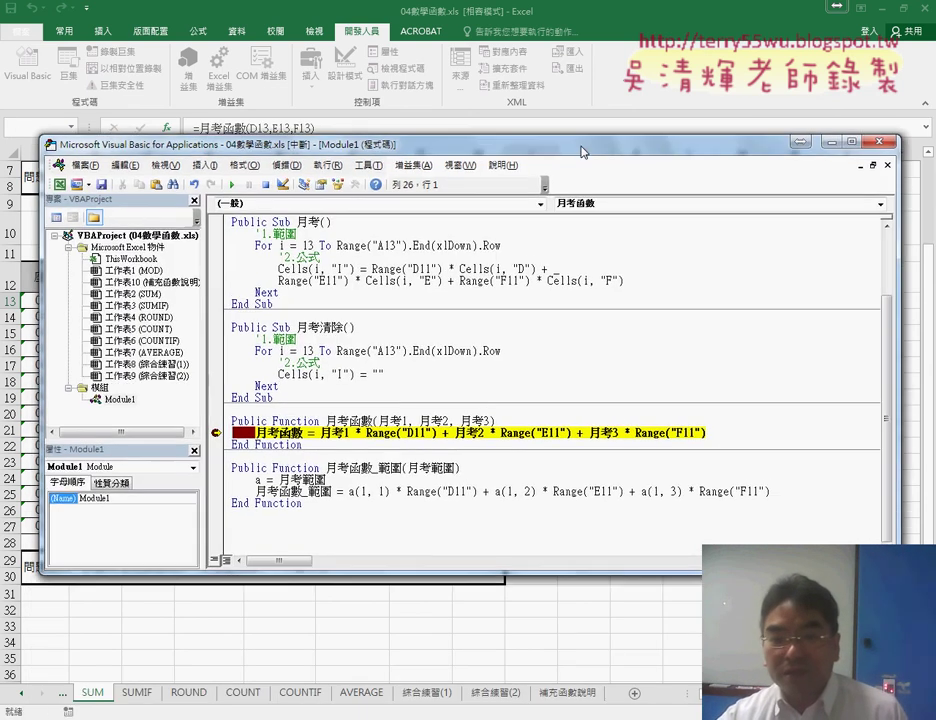
drag(582, 151, 585, 147)
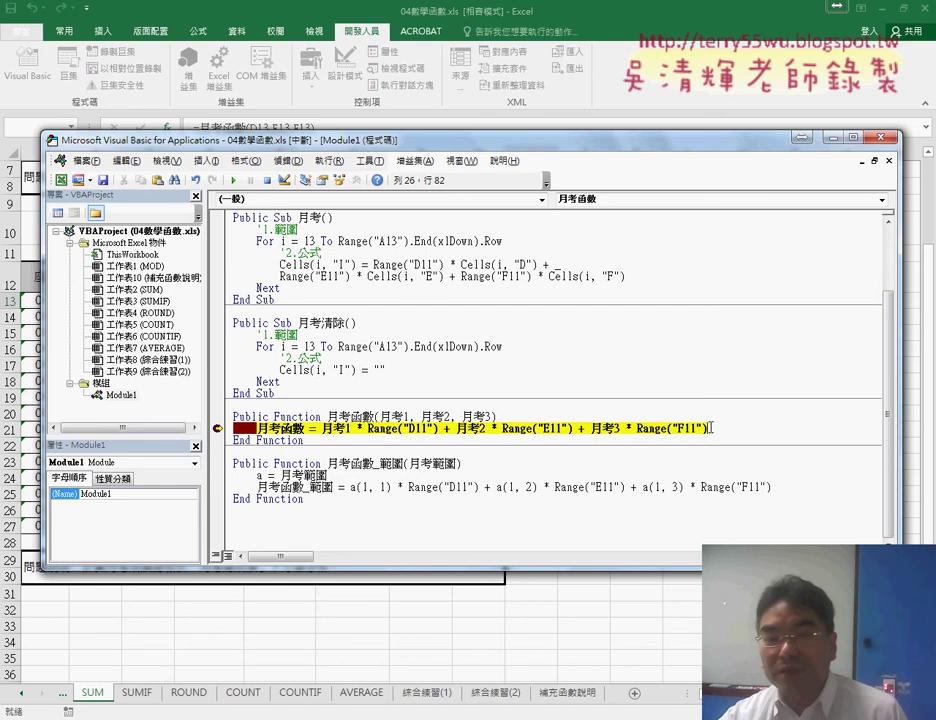
drag(706, 430, 320, 430)
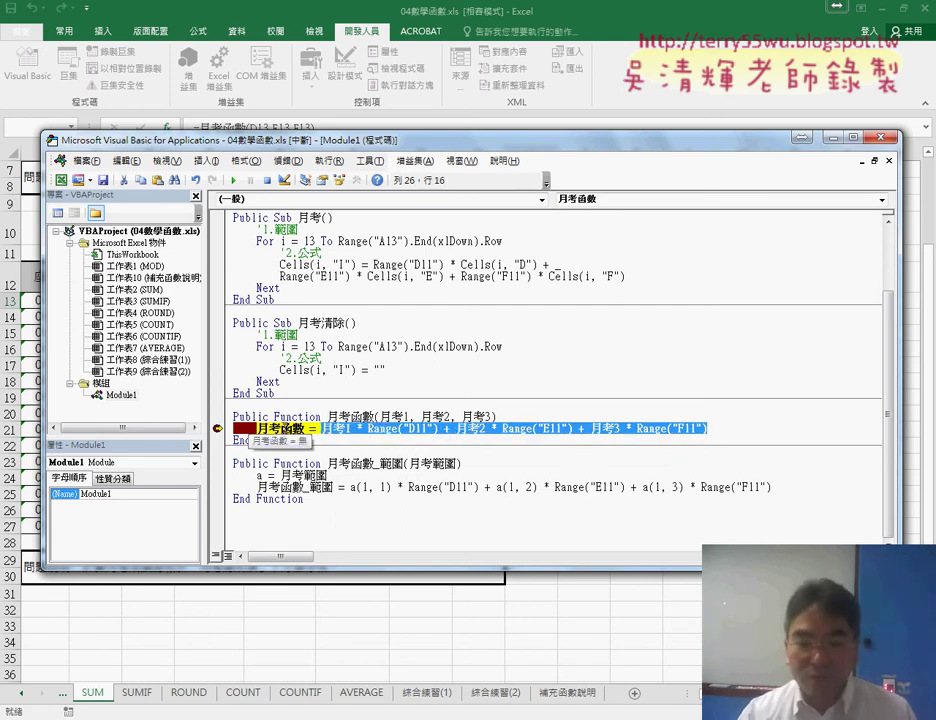
mouse_move(388, 432)
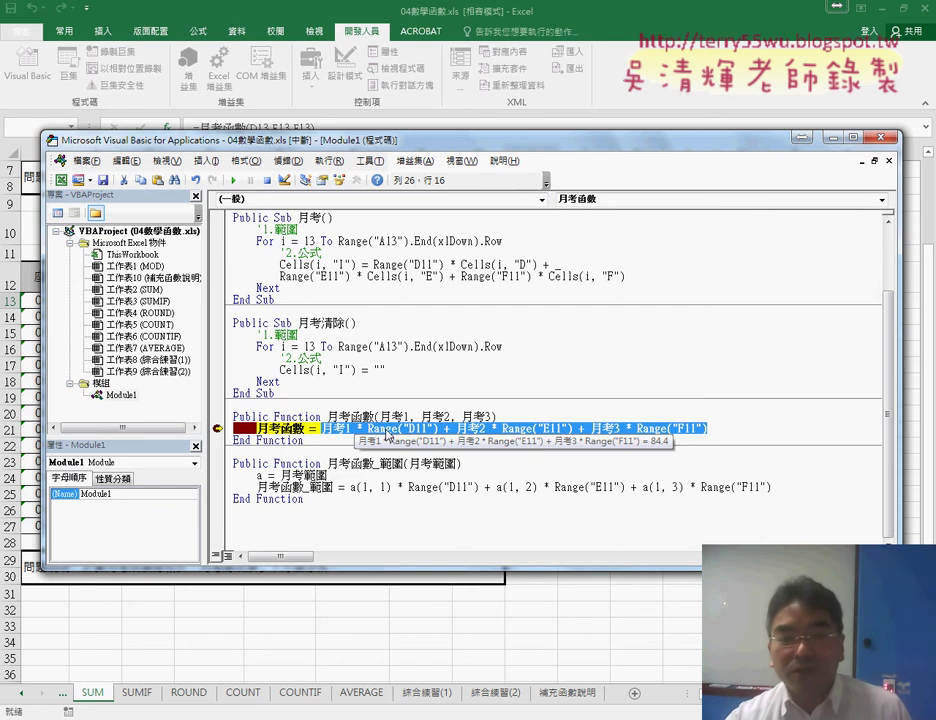
key(F8)
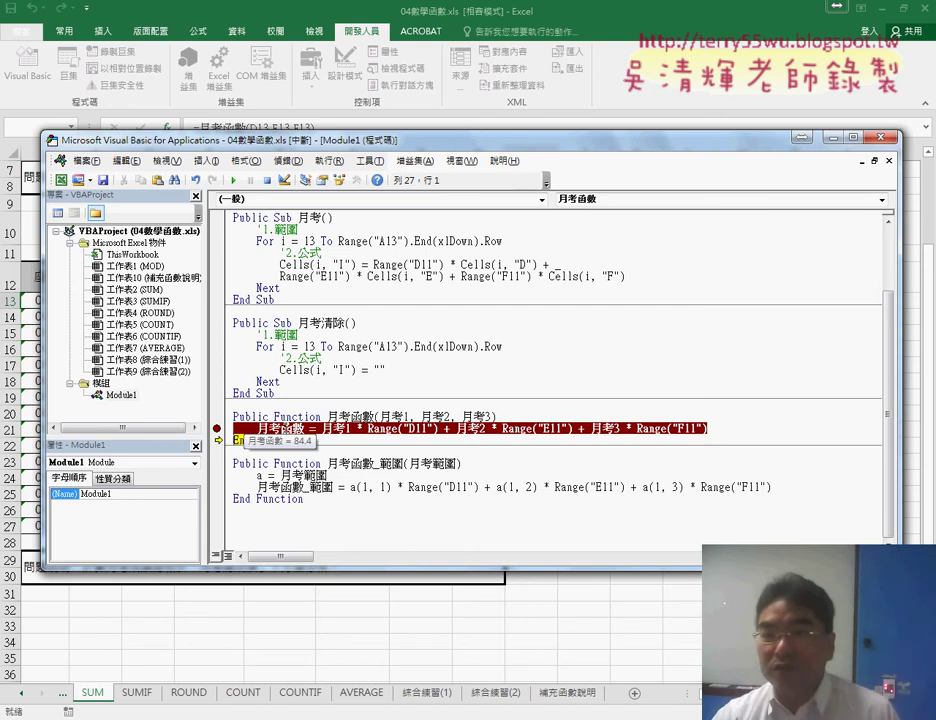
key(F8)
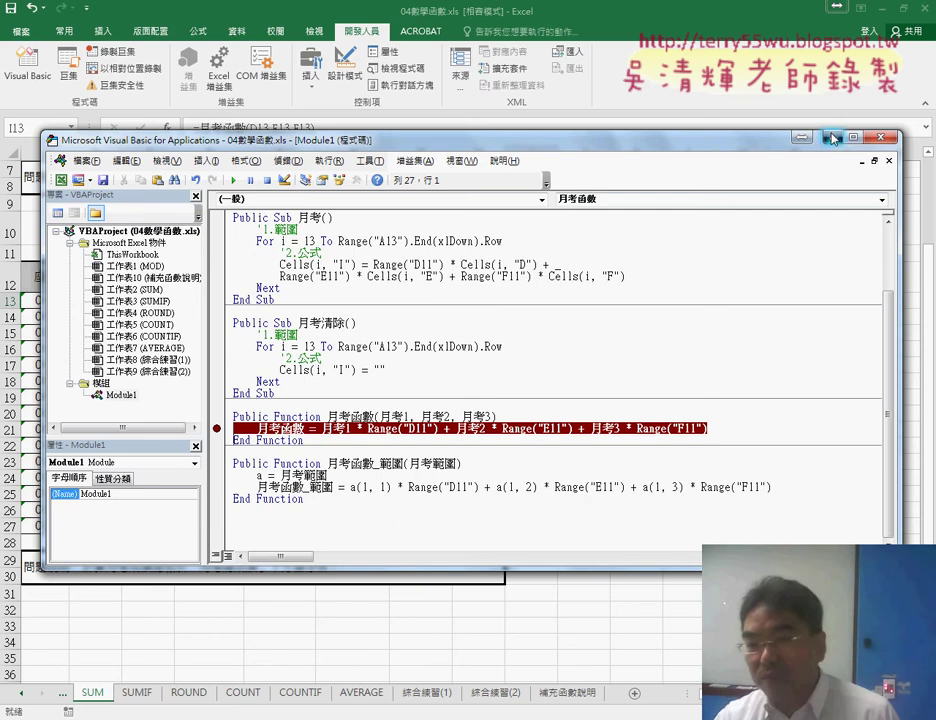
key(alt+F11)
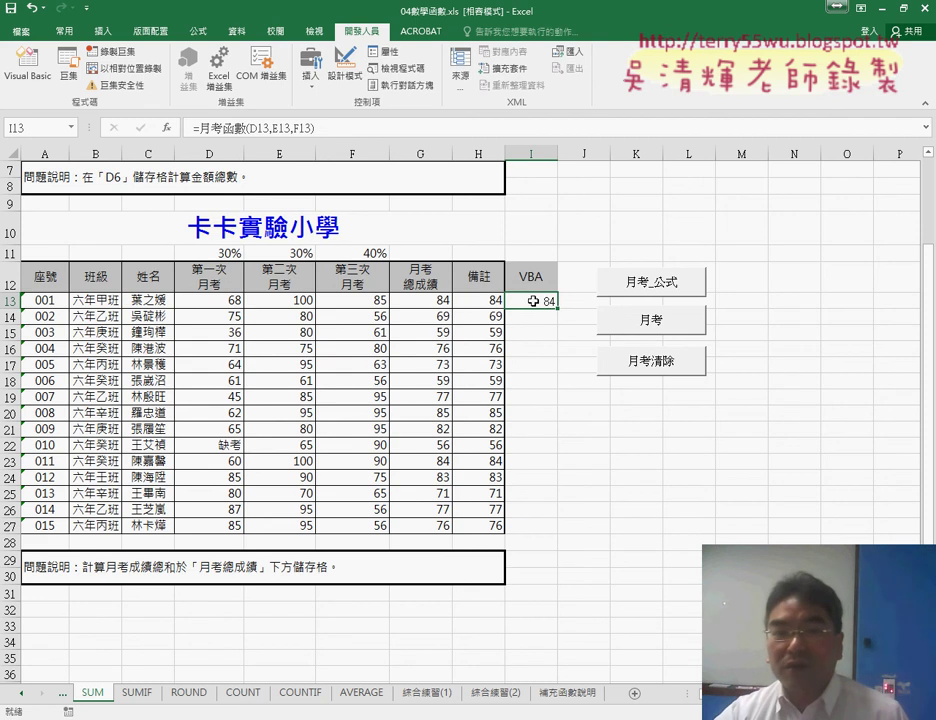
Reopen I13's Function Arguments and annotate the exam scores as array elements a(1,1), a(1,2), a(1,3)
click(167, 128)
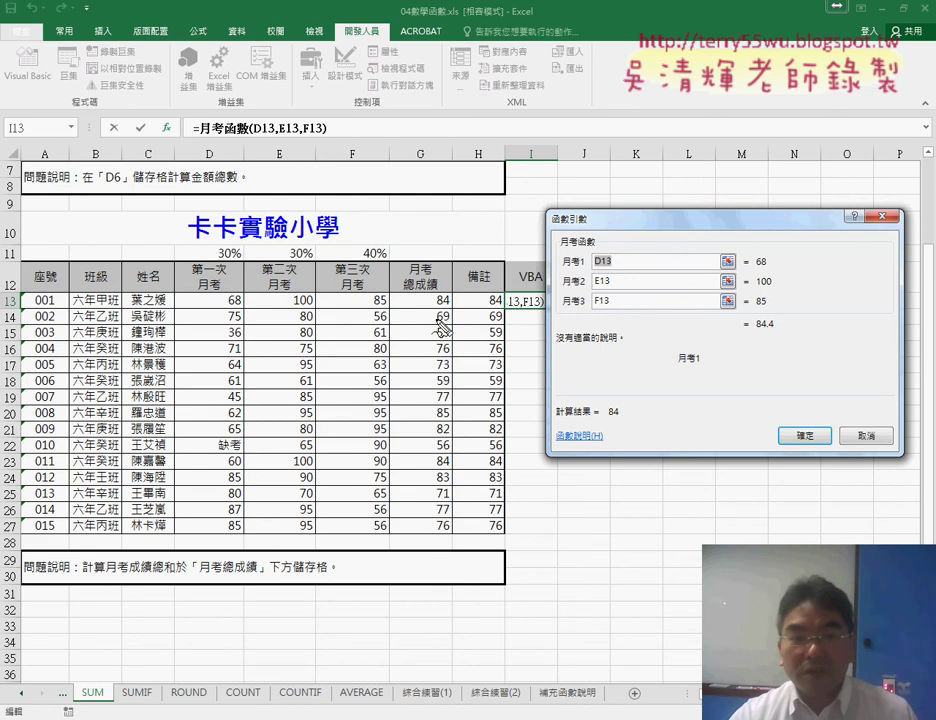
mouse_move(193, 288)
mouse_down()
mouse_move(193, 310)
mouse_move(222, 286)
mouse_move(200, 316)
mouse_up()
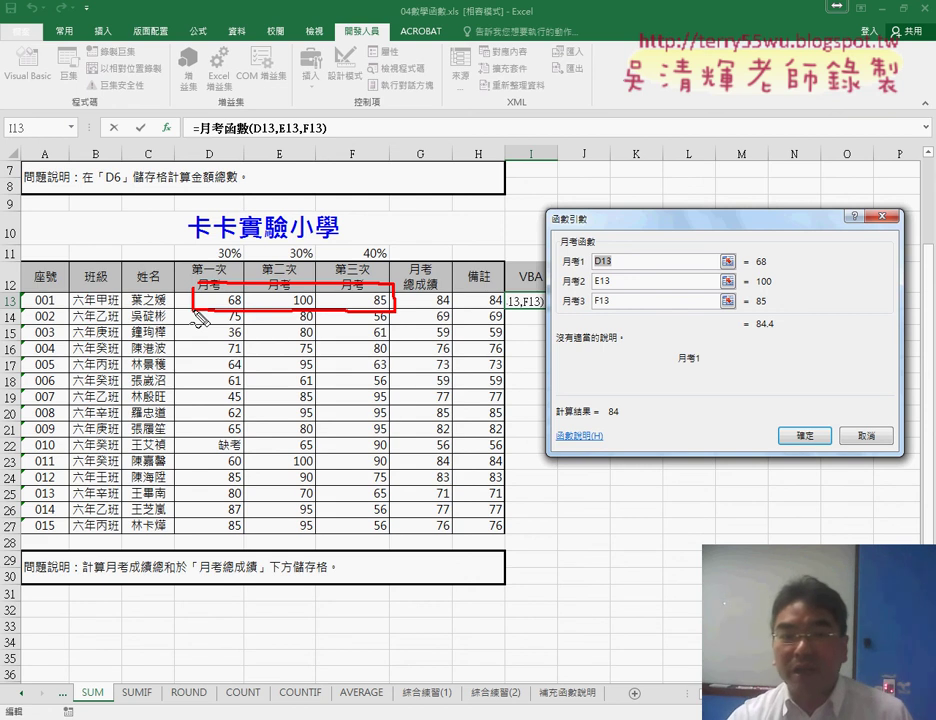
mouse_move(151, 354)
mouse_down()
mouse_move(170, 358)
mouse_move(172, 348)
mouse_move(188, 382)
mouse_up()
drag(225, 245, 225, 267)
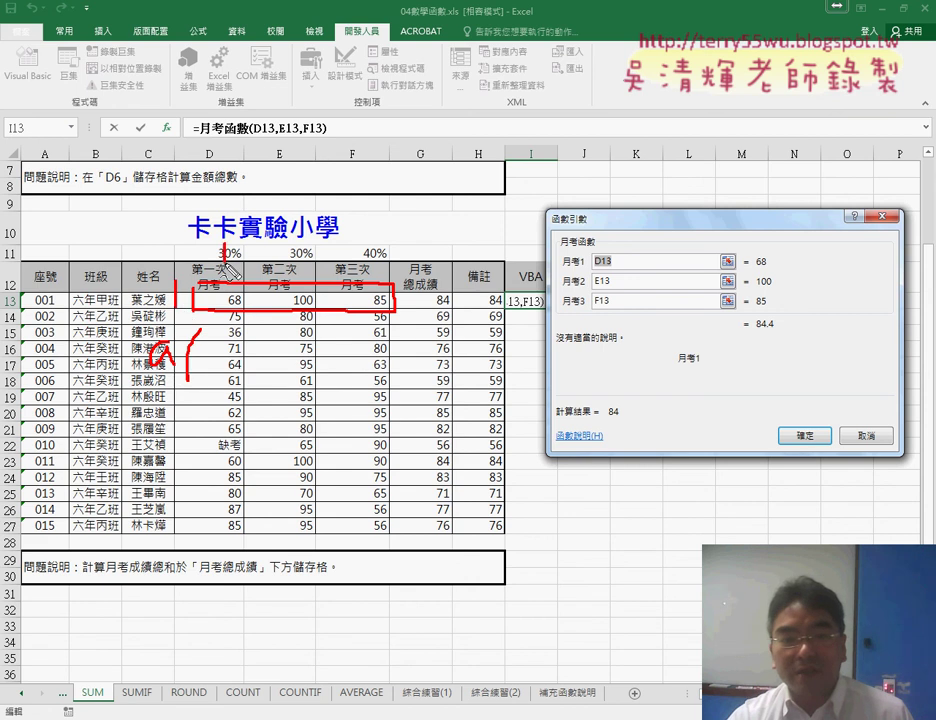
mouse_move(205, 350)
mouse_down()
mouse_move(205, 372)
mouse_move(250, 383)
mouse_up()
drag(168, 318, 180, 318)
mouse_move(285, 247)
mouse_down()
mouse_move(278, 262)
mouse_move(302, 266)
mouse_up()
drag(356, 246, 362, 270)
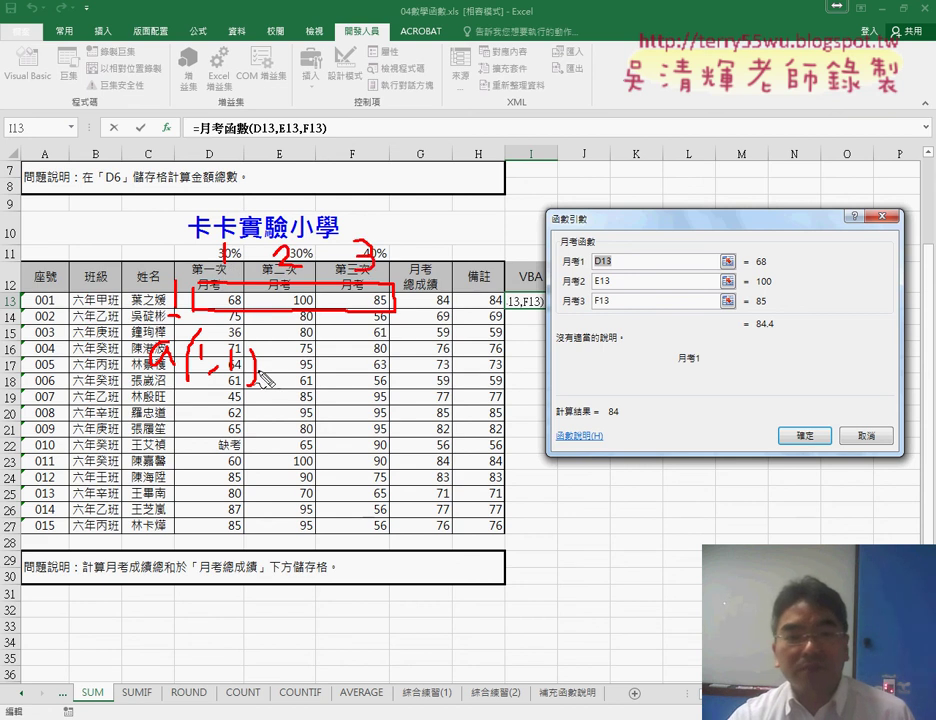
mouse_move(216, 292)
mouse_down()
mouse_move(210, 308)
mouse_move(224, 318)
mouse_up()
drag(284, 292, 284, 322)
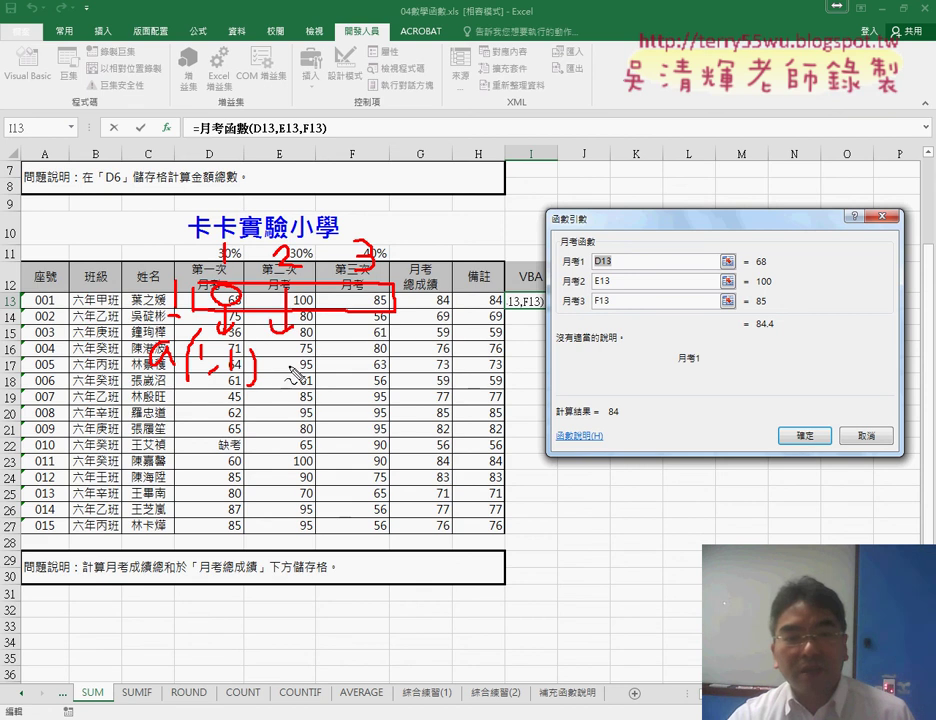
mouse_move(292, 372)
mouse_down()
mouse_move(302, 388)
mouse_move(330, 360)
mouse_move(346, 394)
mouse_move(378, 393)
mouse_up()
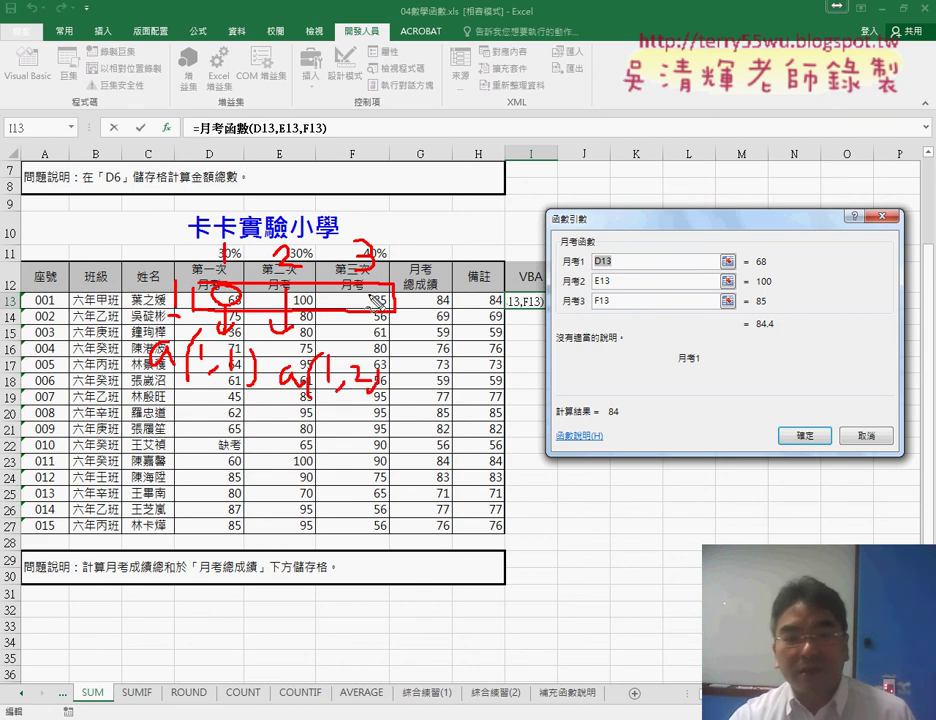
mouse_move(396, 318)
mouse_down()
mouse_move(406, 386)
mouse_move(416, 374)
mouse_move(438, 390)
mouse_move(497, 395)
mouse_up()
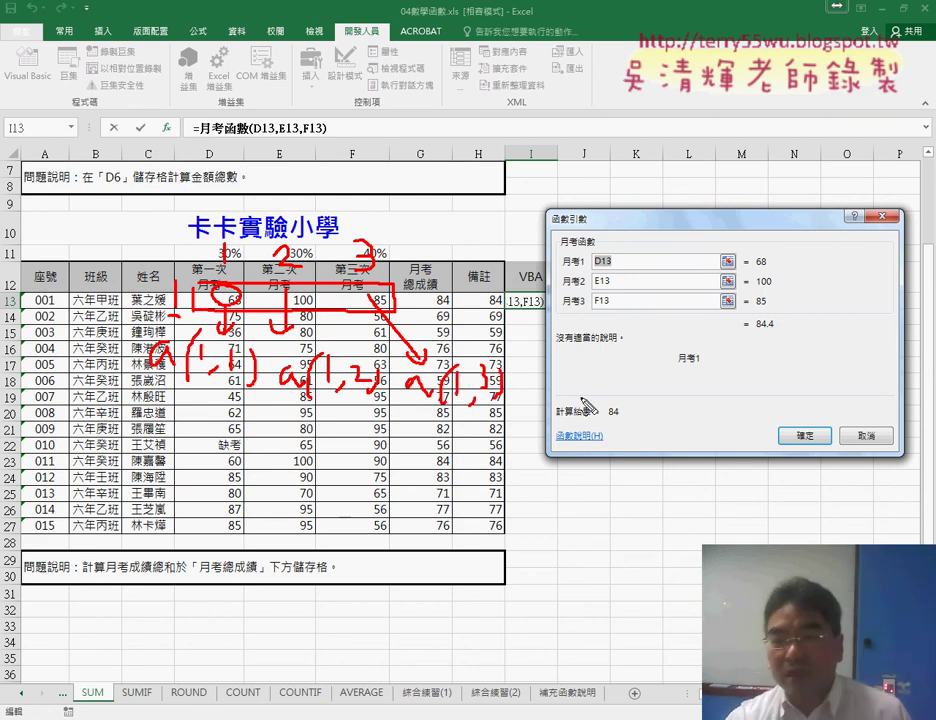
Clear the annotations, cancel the dialog unchanged, and return to the VBA code
key(Escape)
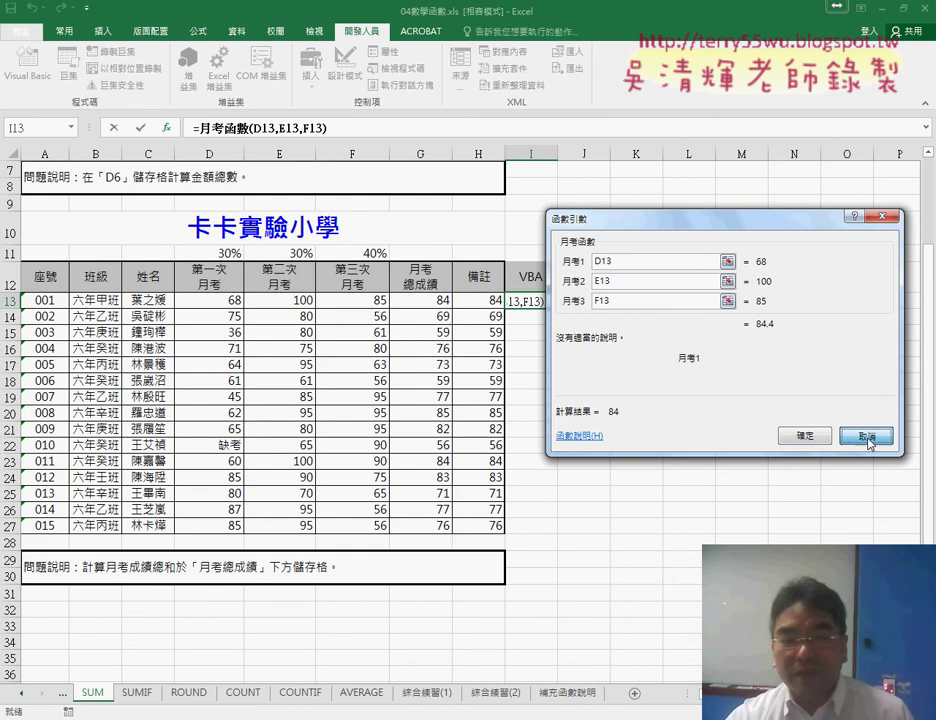
click(868, 443)
click(28, 62)
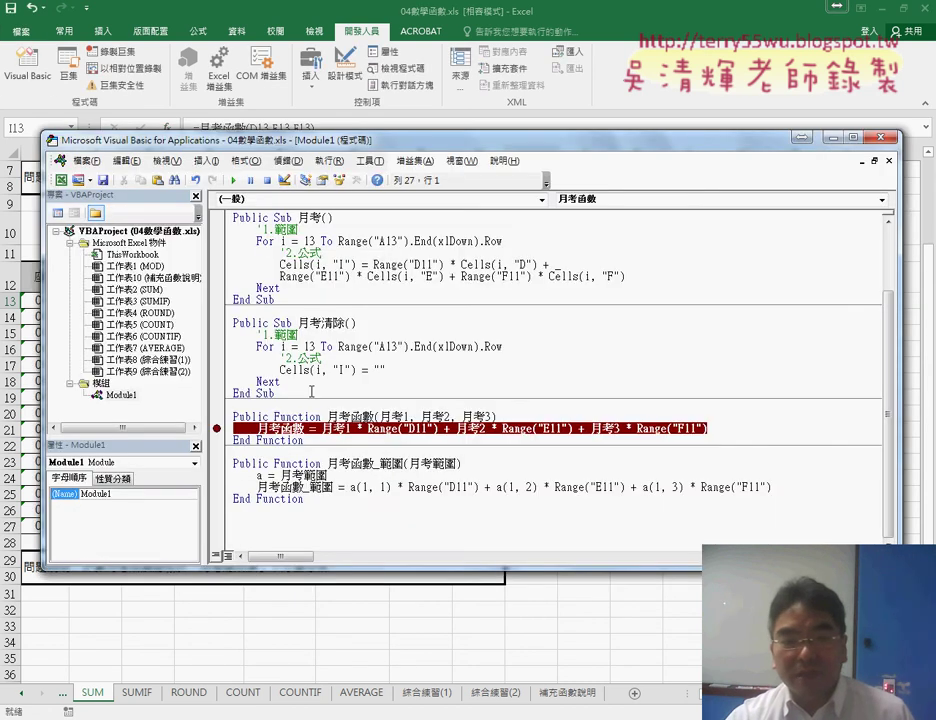
Remove the 月考函數 breakpoint, then highlight 月考範圍, a, a(1,1) and 月考函數_範圍's weighted sum
click(216, 428)
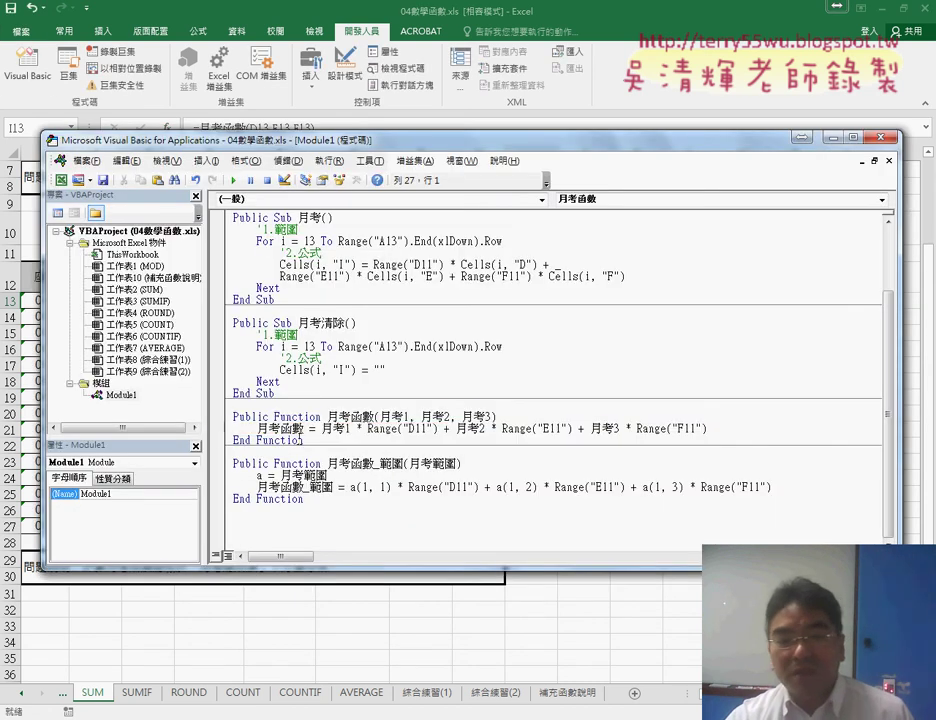
drag(222, 416, 222, 440)
drag(375, 464, 458, 466)
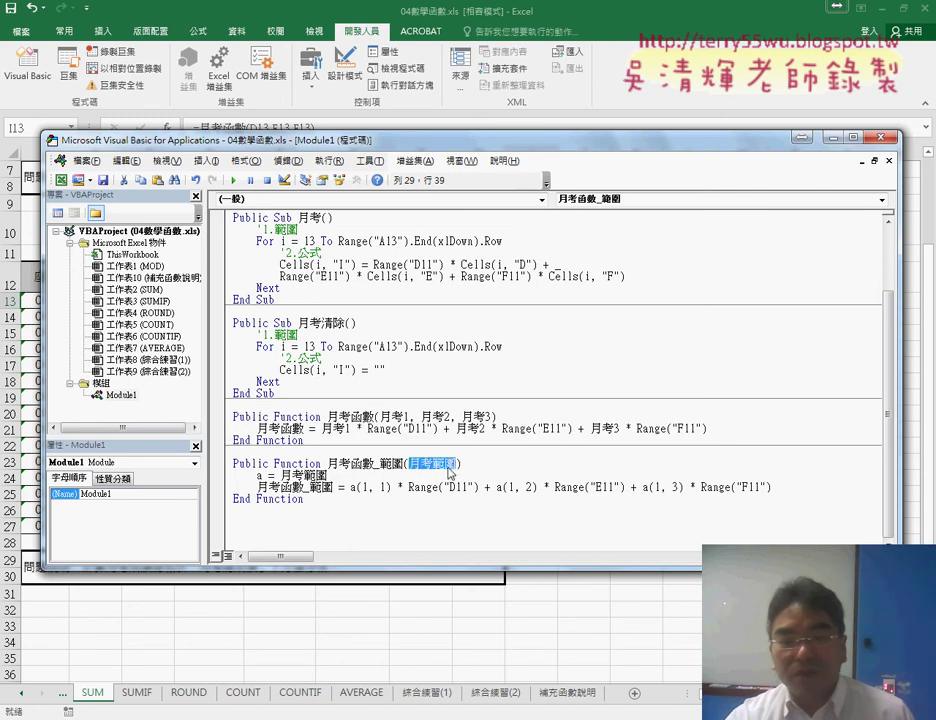
drag(342, 475, 257, 476)
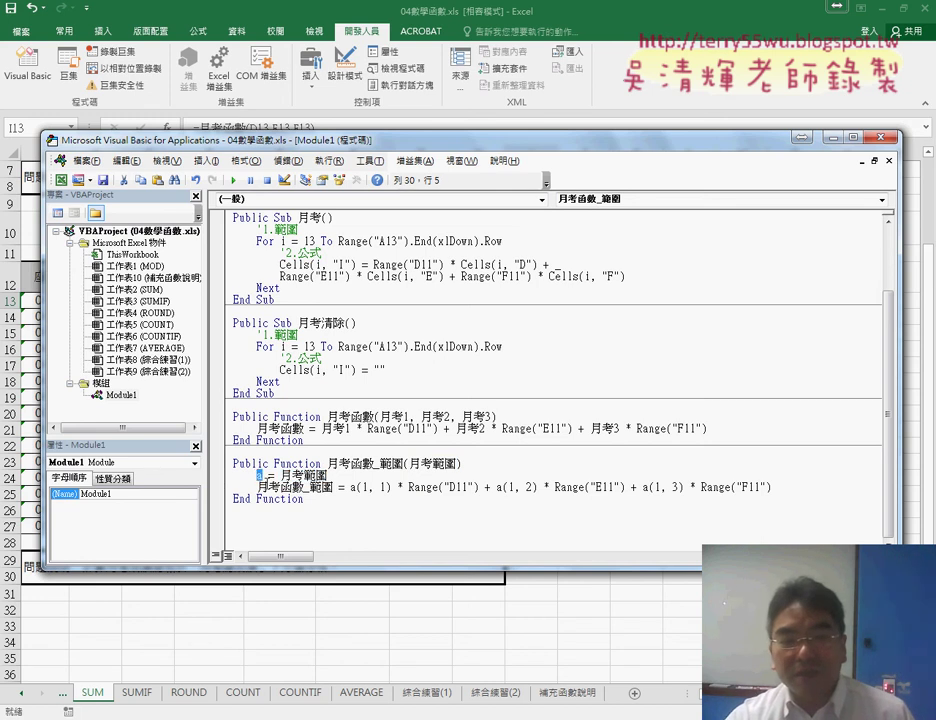
mouse_move(258, 487)
mouse_down()
mouse_move(325, 488)
mouse_move(345, 463)
mouse_move(404, 464)
mouse_up()
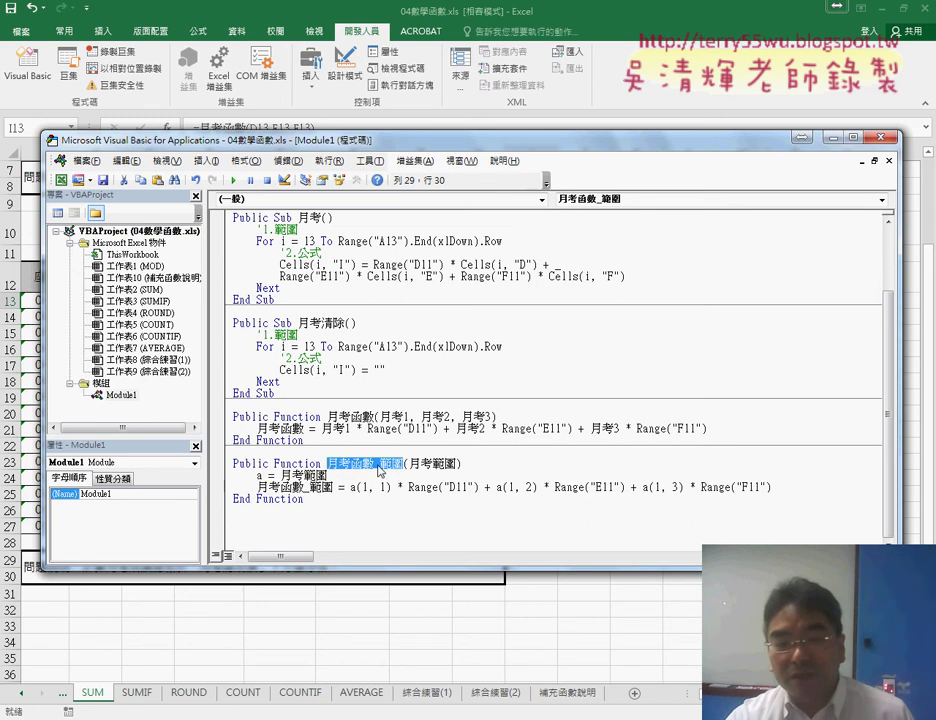
drag(349, 487, 393, 488)
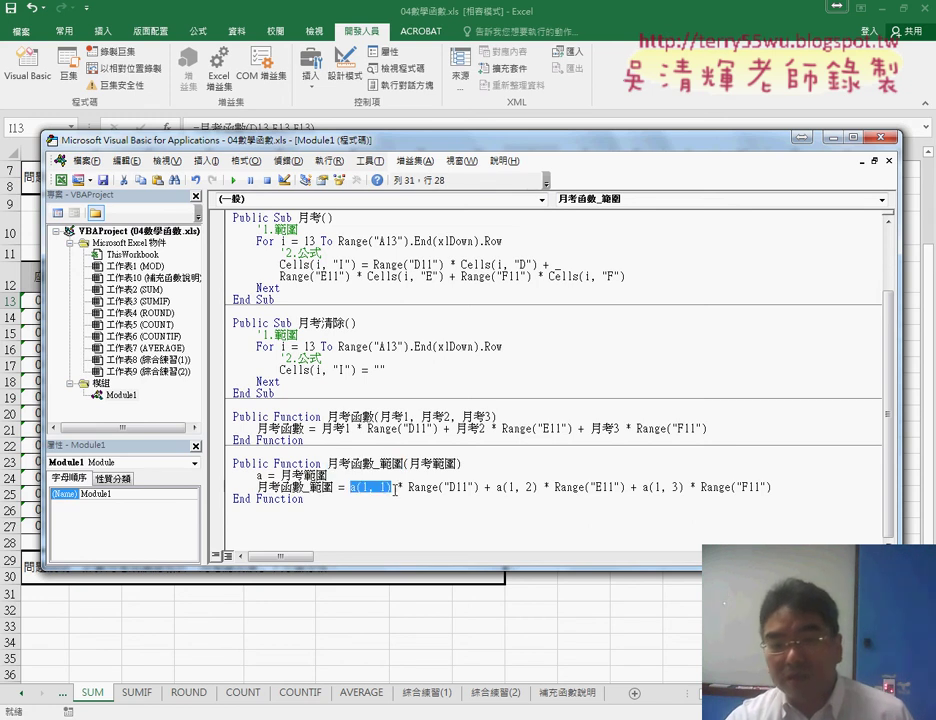
click(413, 488)
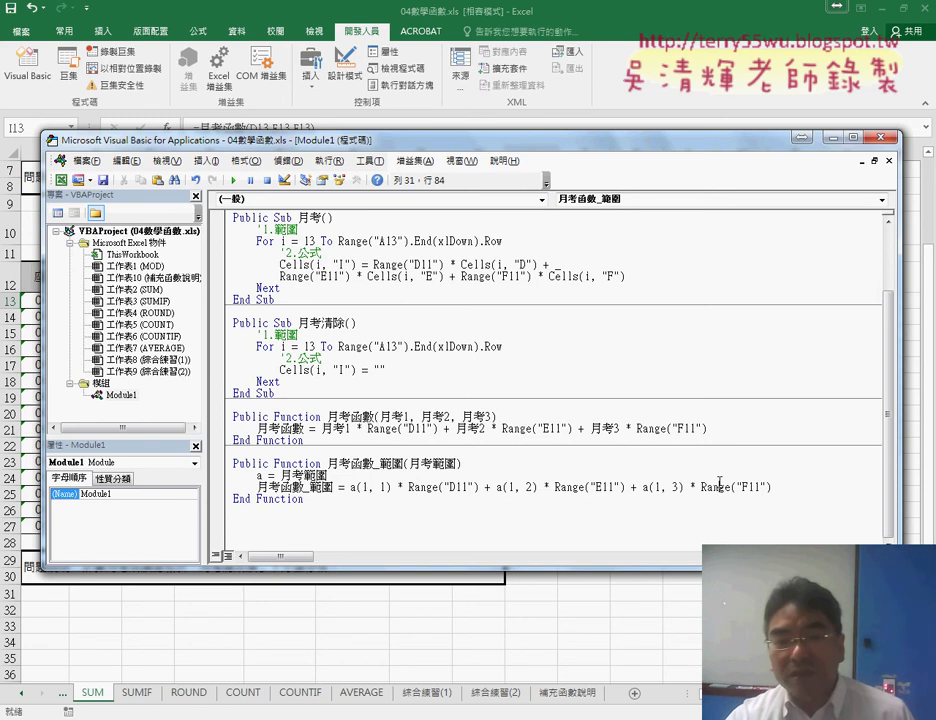
drag(771, 487, 350, 487)
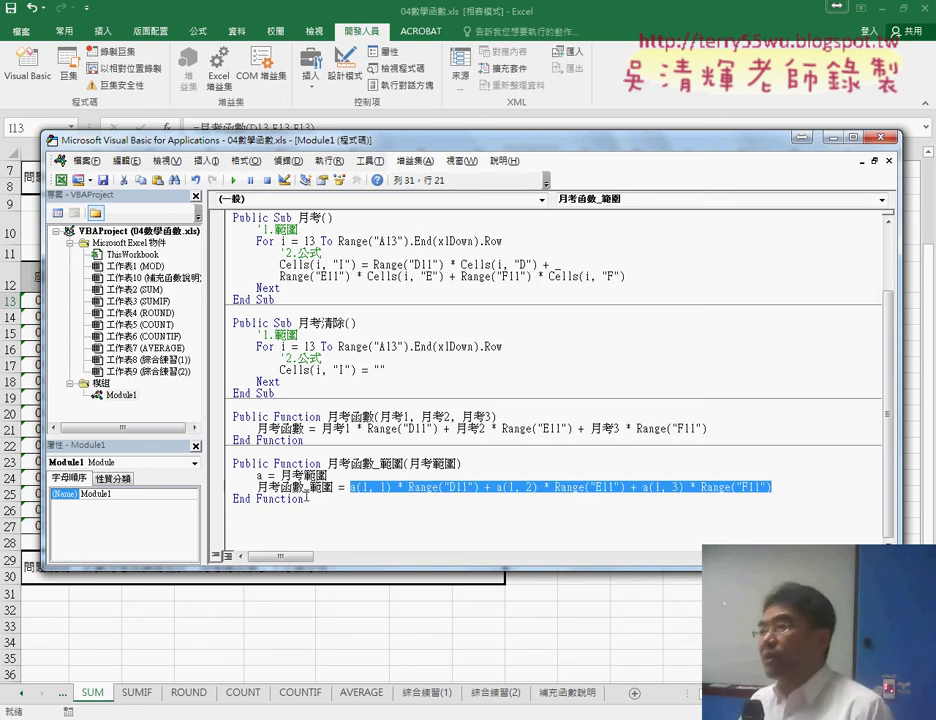